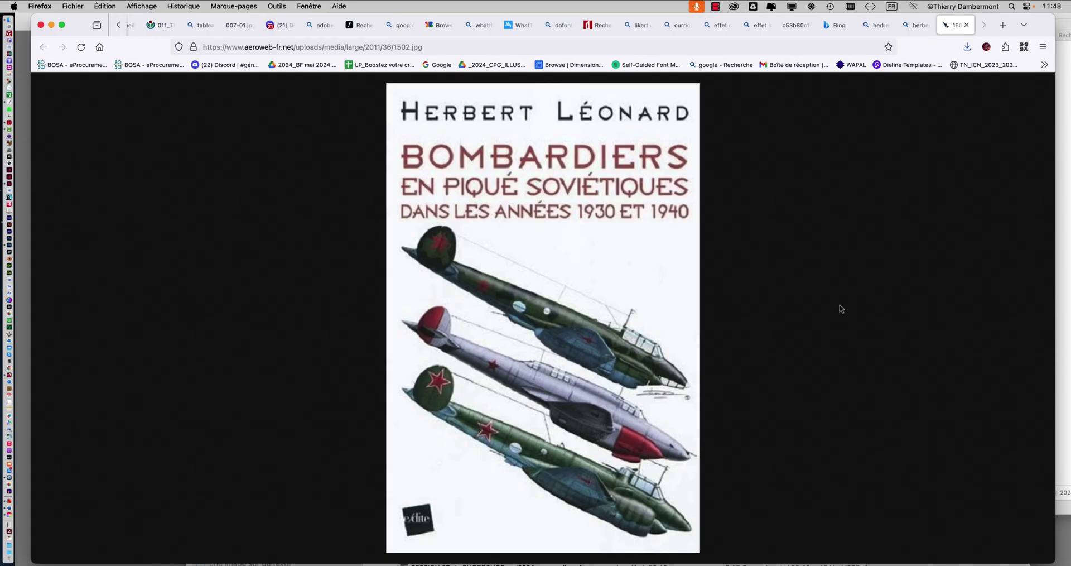
Open the third search result, a green book cover about Russian and Soviet fighter planes 1915–1950, full size and examine it enlarged
{"action": "left_click", "coordinate": [908, 26]}
{"action": "left_click", "coordinate": [977, 119]}
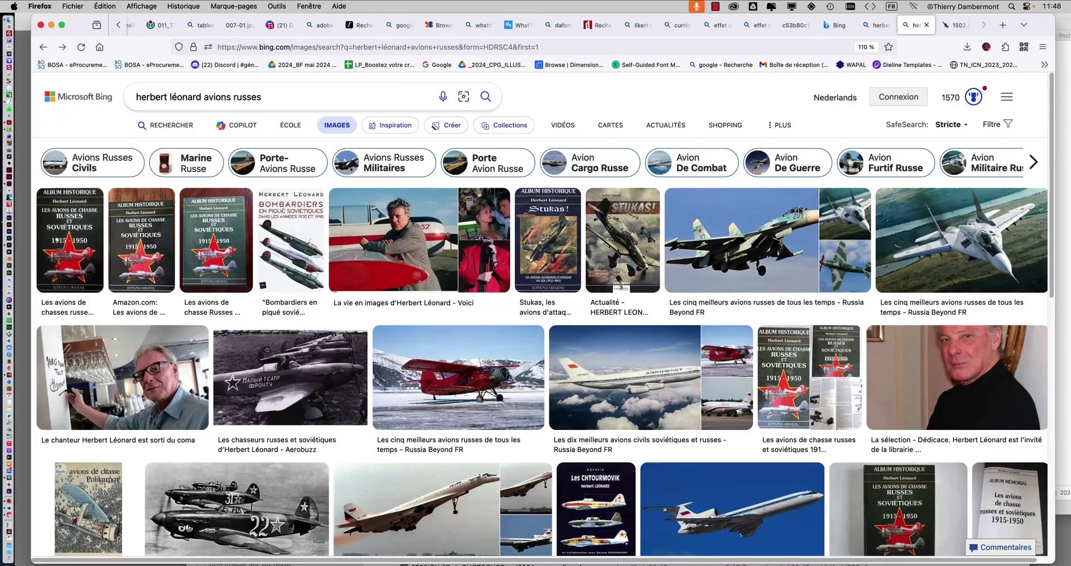
{"action": "scroll", "coordinate": [198, 223], "scroll_direction": "down", "scroll_amount": 1}
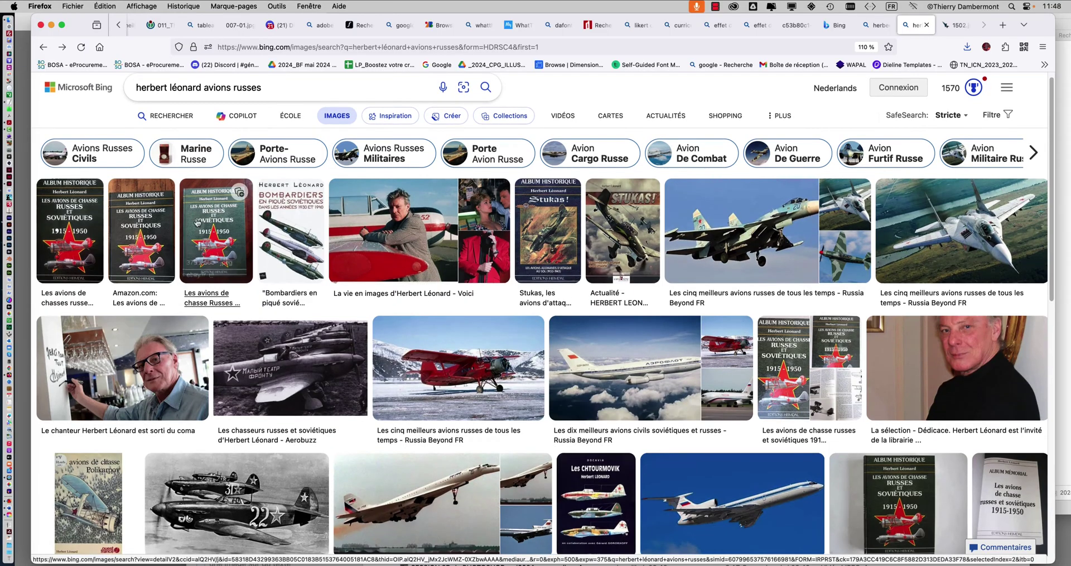
{"action": "left_click", "coordinate": [199, 222]}
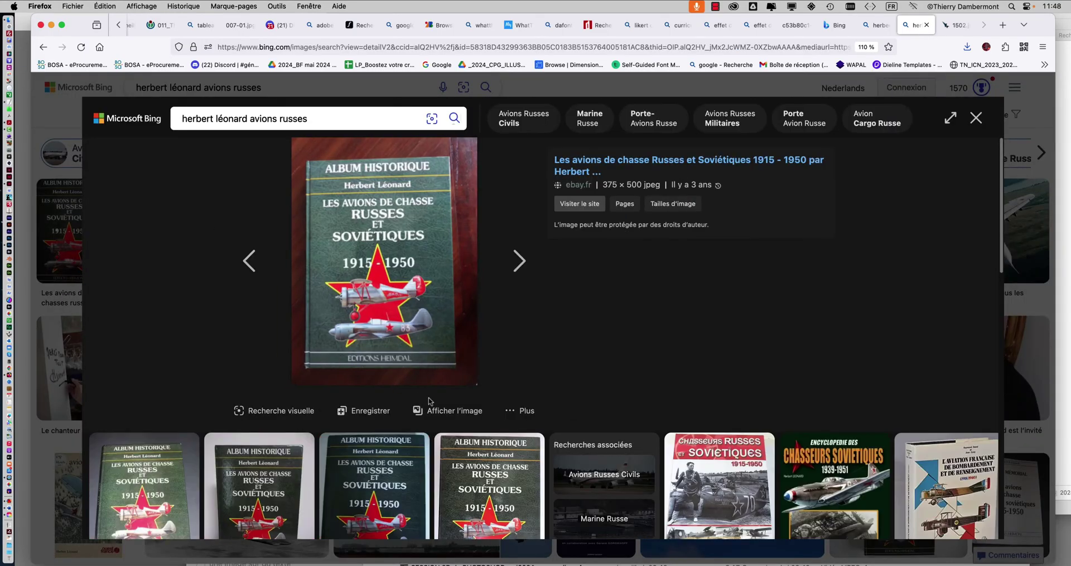
{"action": "left_click", "coordinate": [453, 411]}
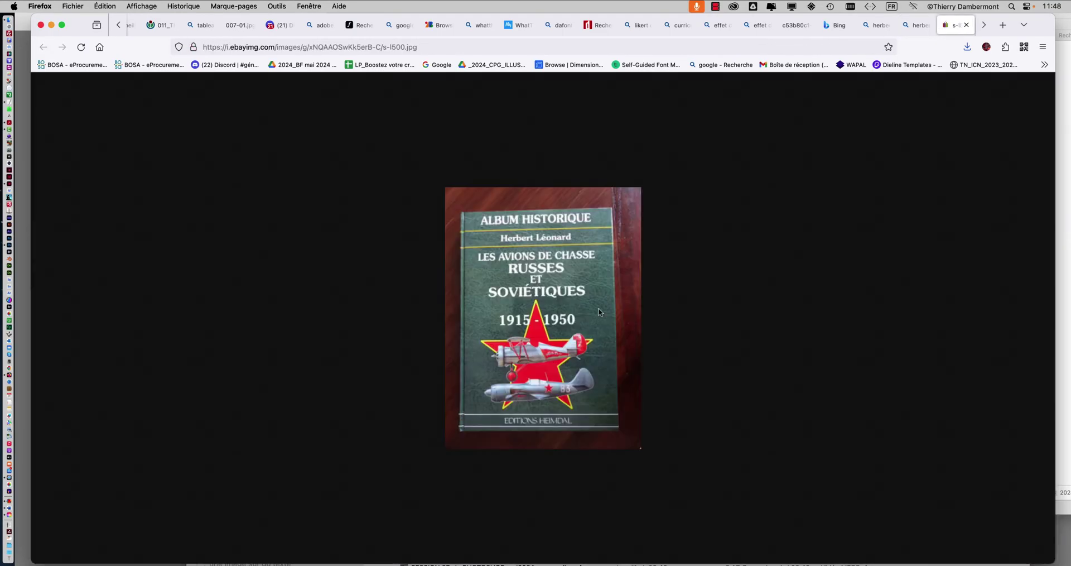
{"action": "key", "text": "super+plus"}
{"action": "key", "text": "super+plus"}
{"action": "key", "text": "super+plus"}
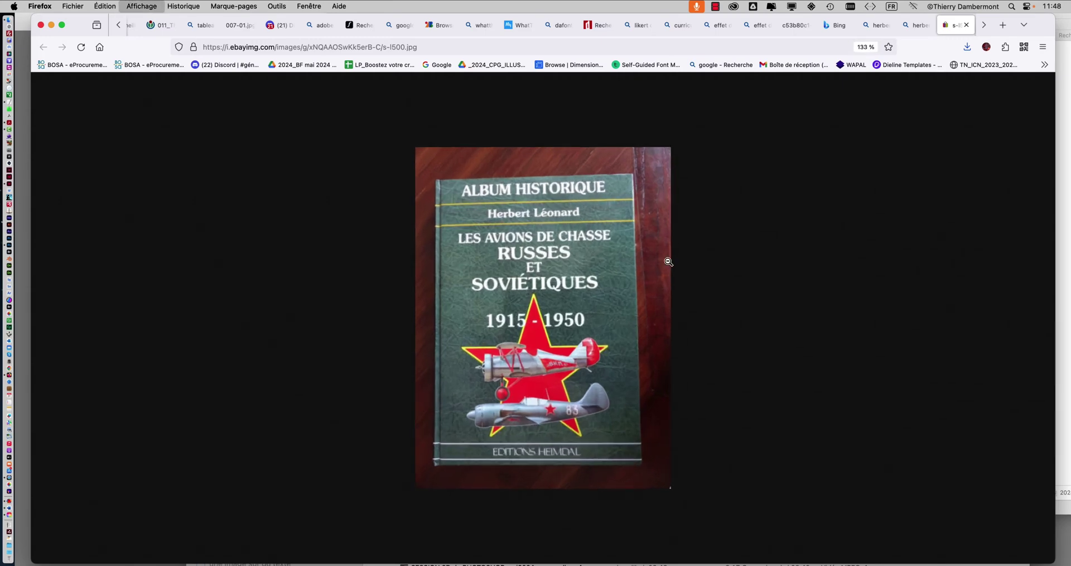
{"action": "key", "text": "super+plus"}
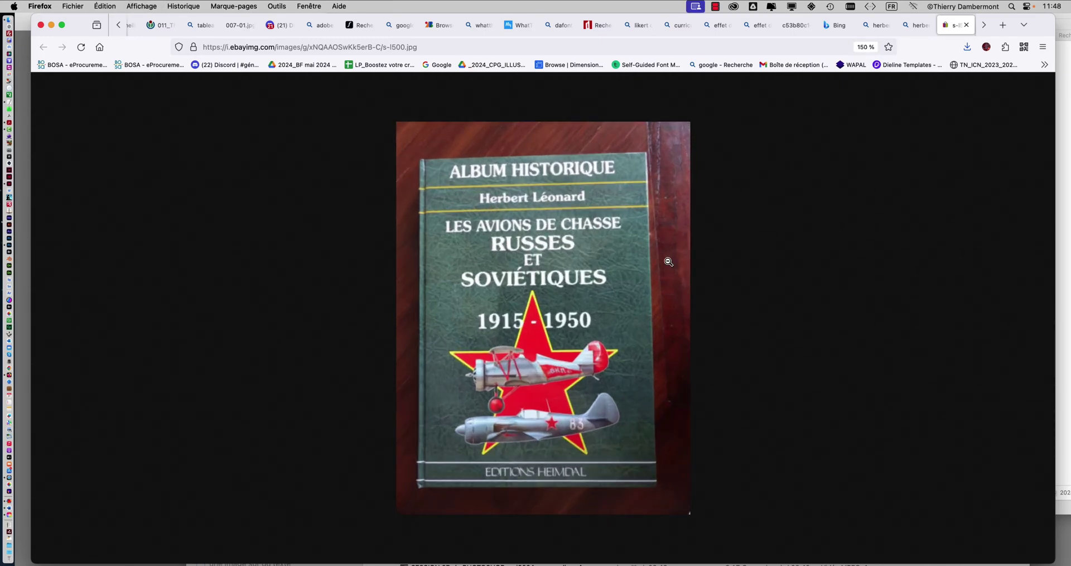
Open the black-and-gold CV template full size from the "curriculum vitae" image results and copy its URL
{"action": "left_click", "coordinate": [676, 25]}
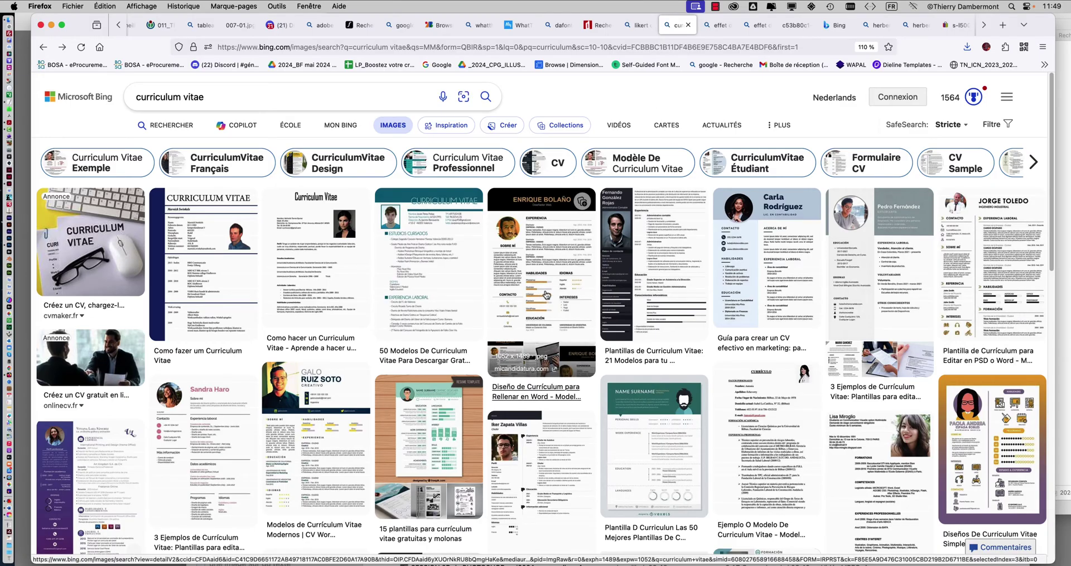
{"action": "left_click", "coordinate": [544, 301]}
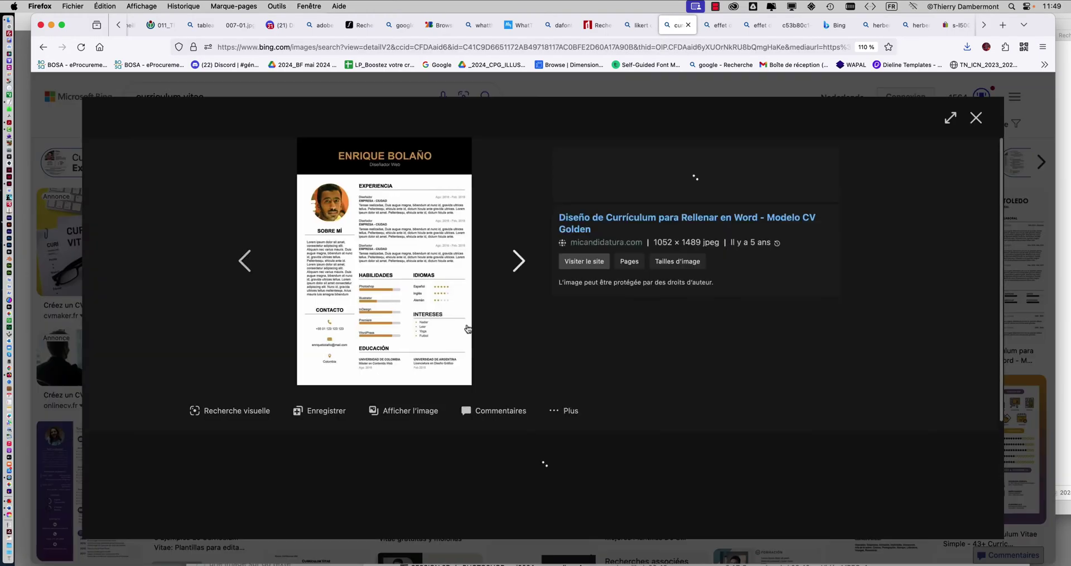
{"action": "left_click", "coordinate": [439, 411]}
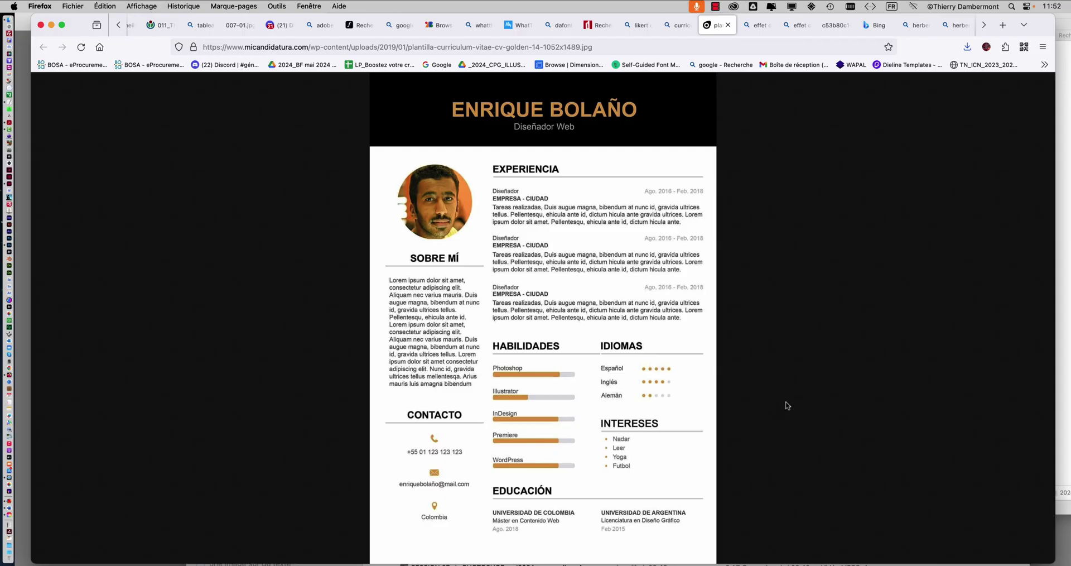
{"action": "left_click", "coordinate": [625, 43]}
{"action": "key", "text": "super+c"}
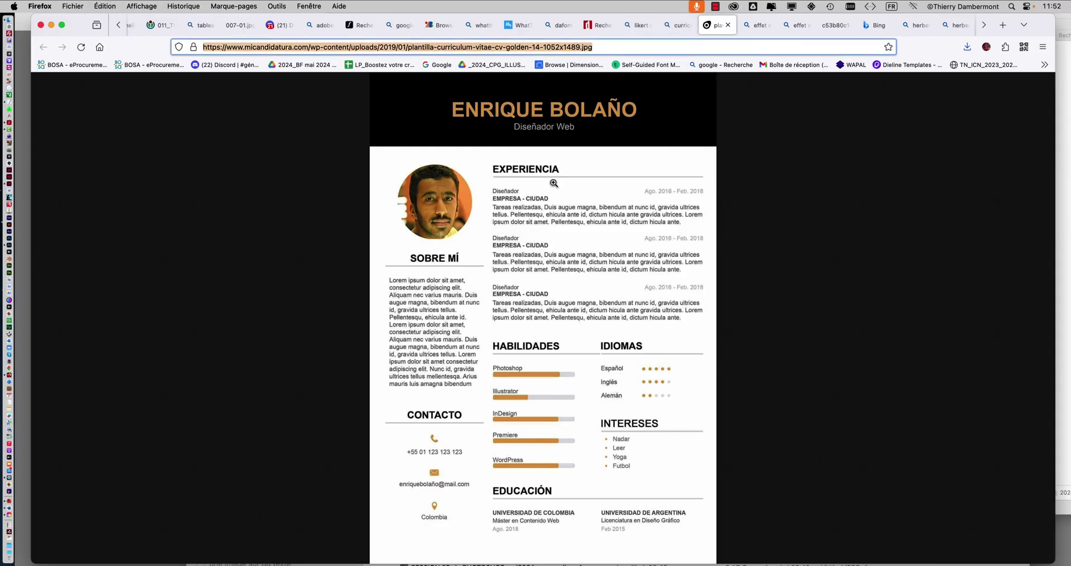
Switch to InDesign and return the multilingual document from Preview to the normal screen mode
{"action": "key", "text": "super+Tab"}
{"action": "left_click", "coordinate": [459, 288]}
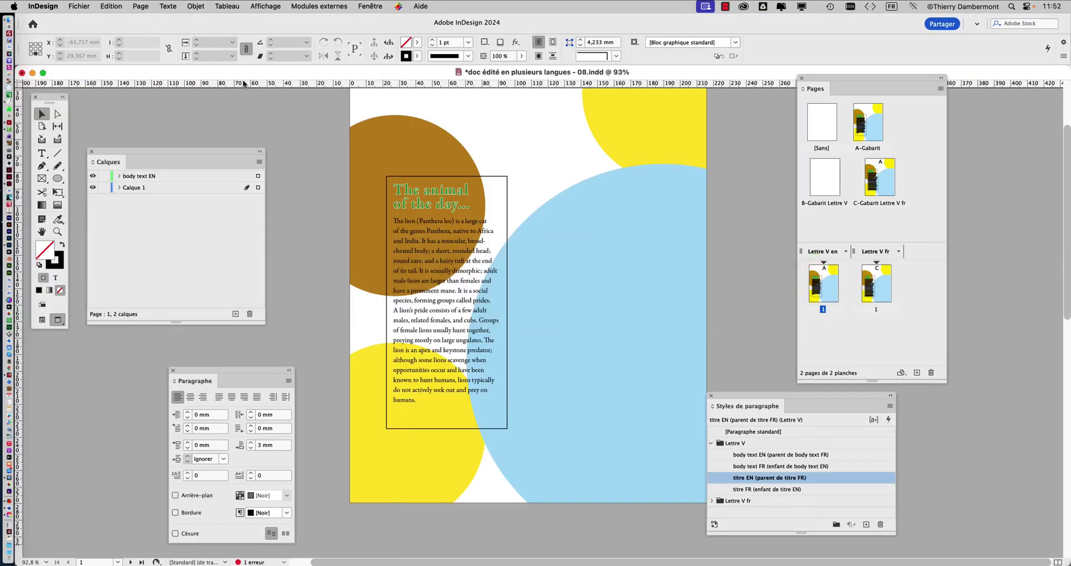
{"action": "left_click", "coordinate": [42, 319]}
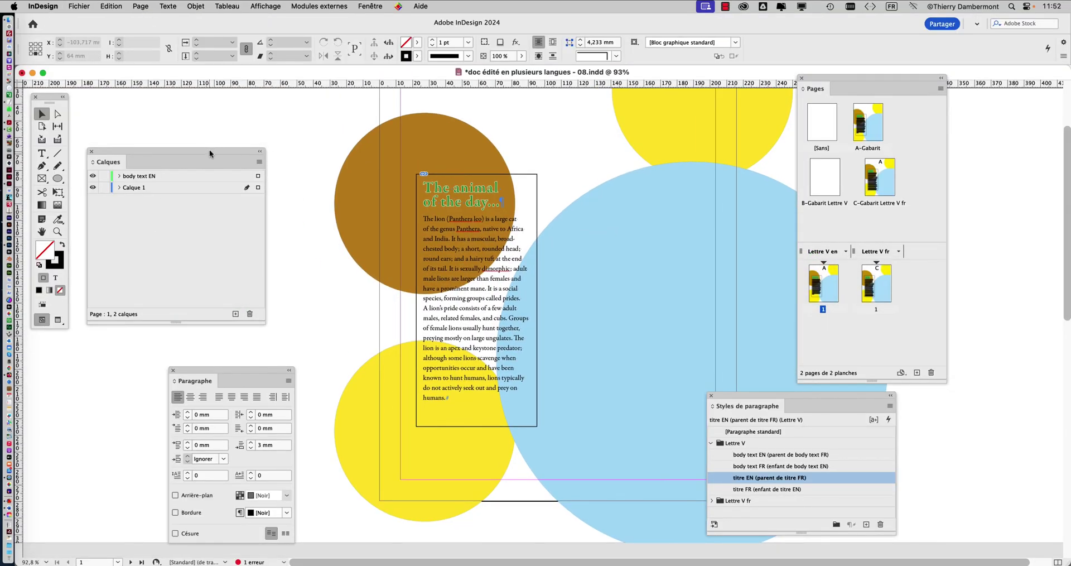
Clear space on the pasteboard beside the brown circle and draw an empty 50 × 50 mm rectangular graphic frame there
{"action": "left_click_drag", "start_coordinate": [209, 149], "coordinate": [184, 294]}
{"action": "left_click", "coordinate": [44, 180]}
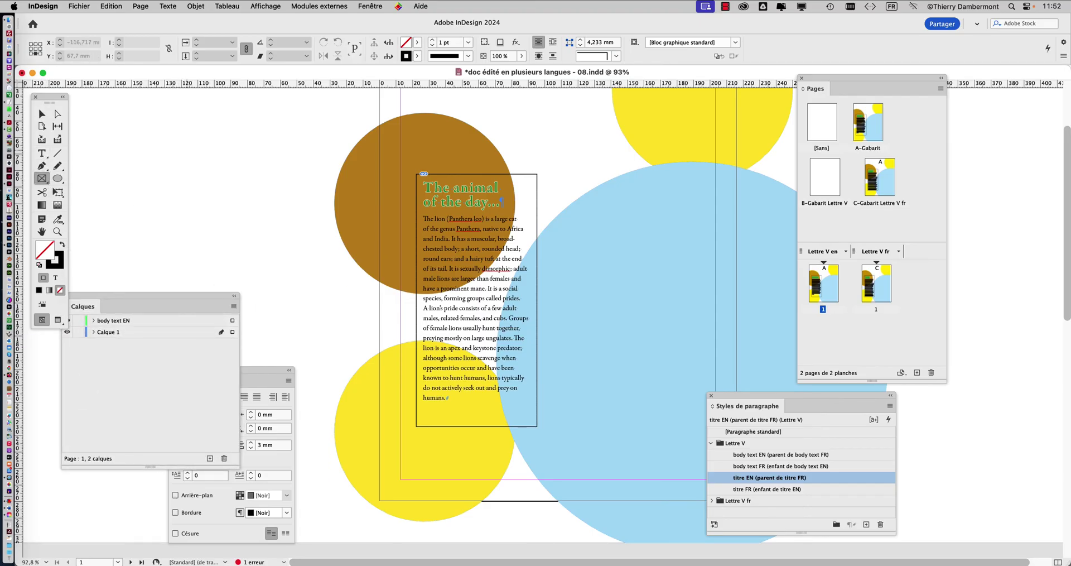
{"action": "left_click_drag", "start_coordinate": [187, 150], "coordinate": [270, 232]}
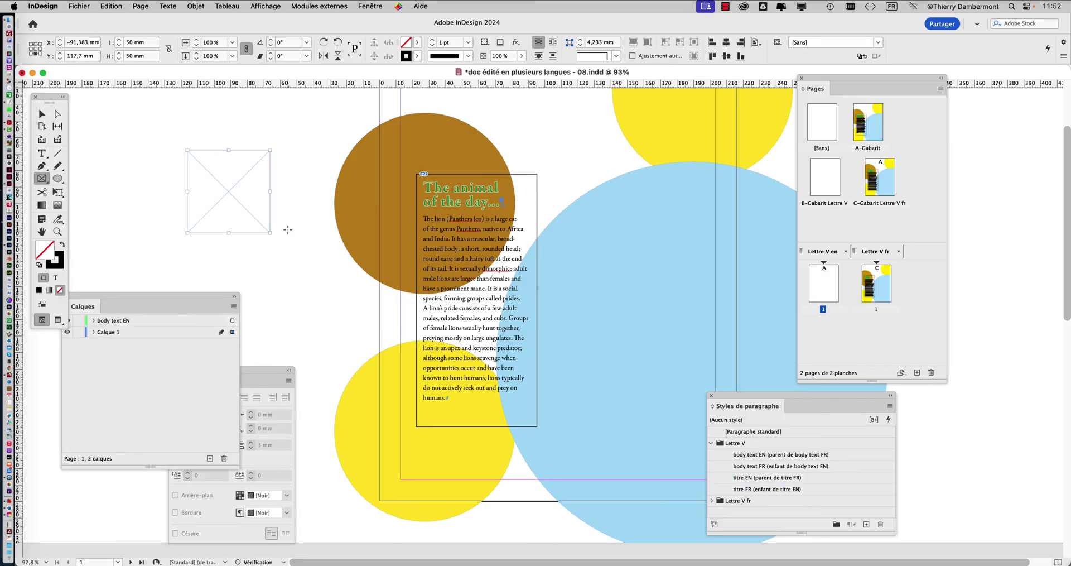
{"action": "left_click", "coordinate": [195, 5]}
{"action": "mouse_move", "coordinate": [167, 5]}
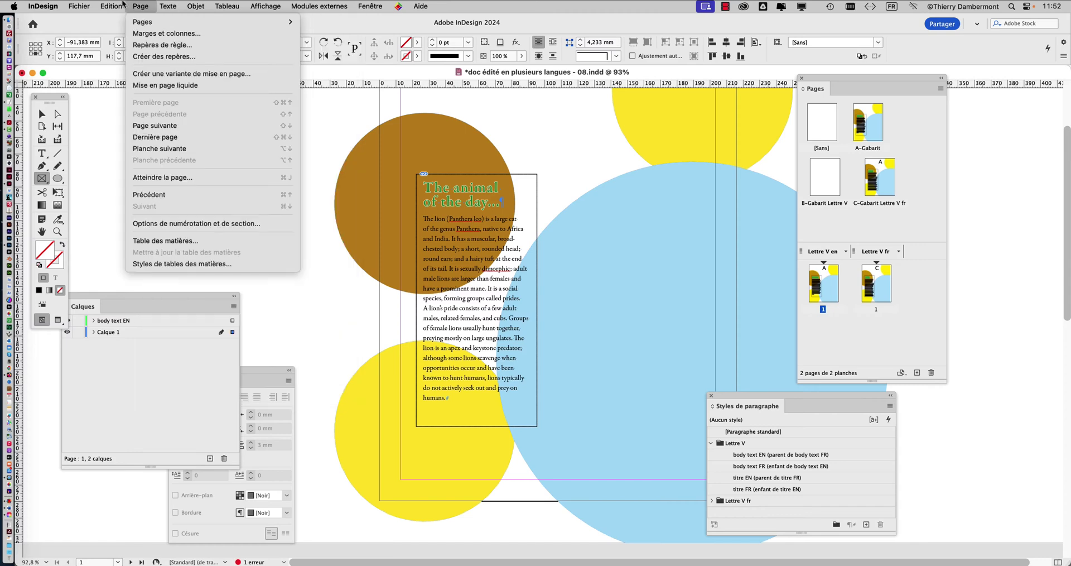
{"action": "mouse_move", "coordinate": [119, 5]}
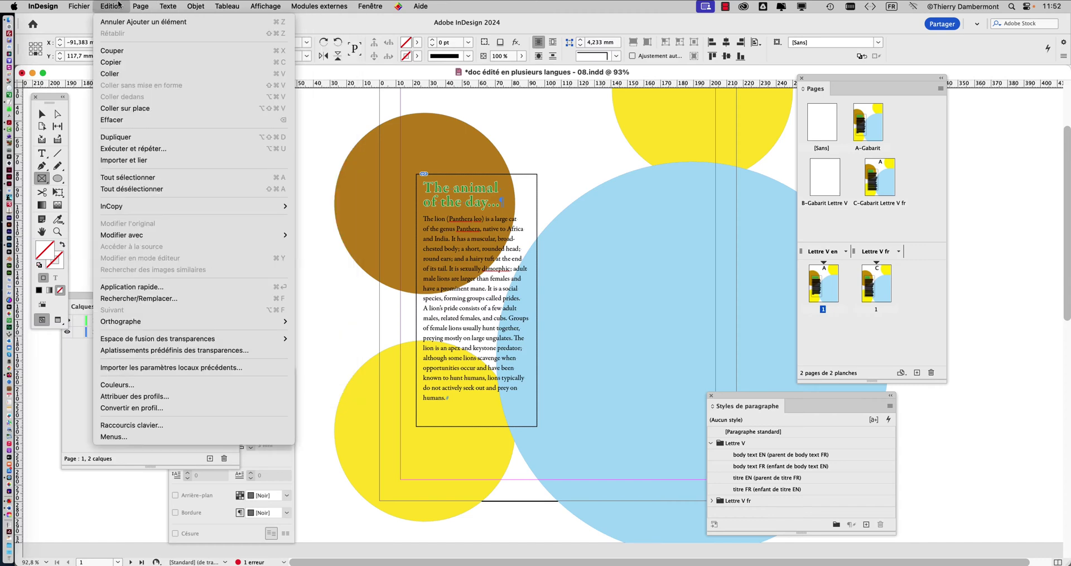
{"action": "left_click", "coordinate": [118, 5]}
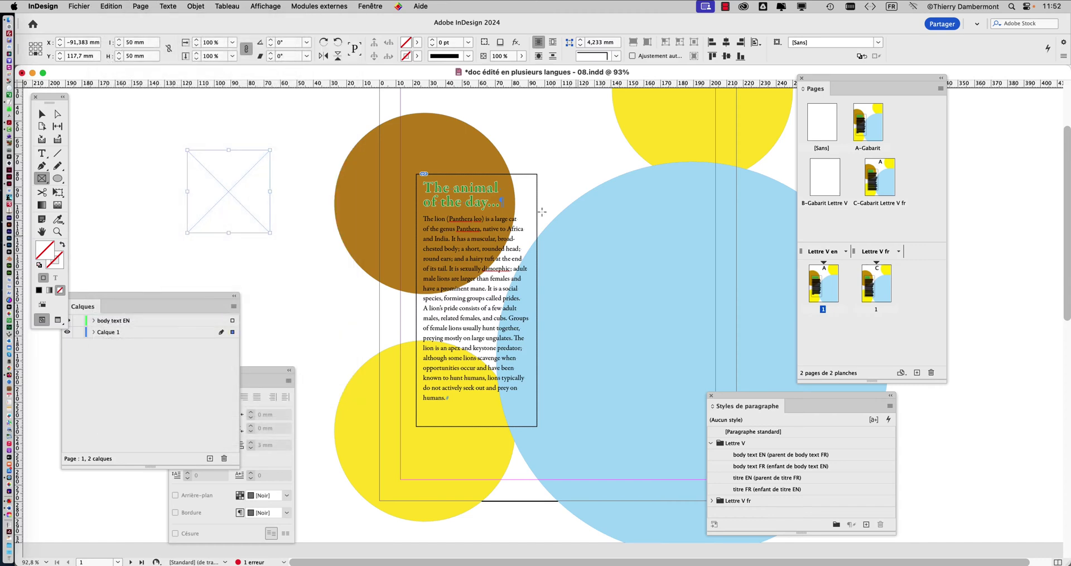
{"action": "left_click", "coordinate": [204, 10]}
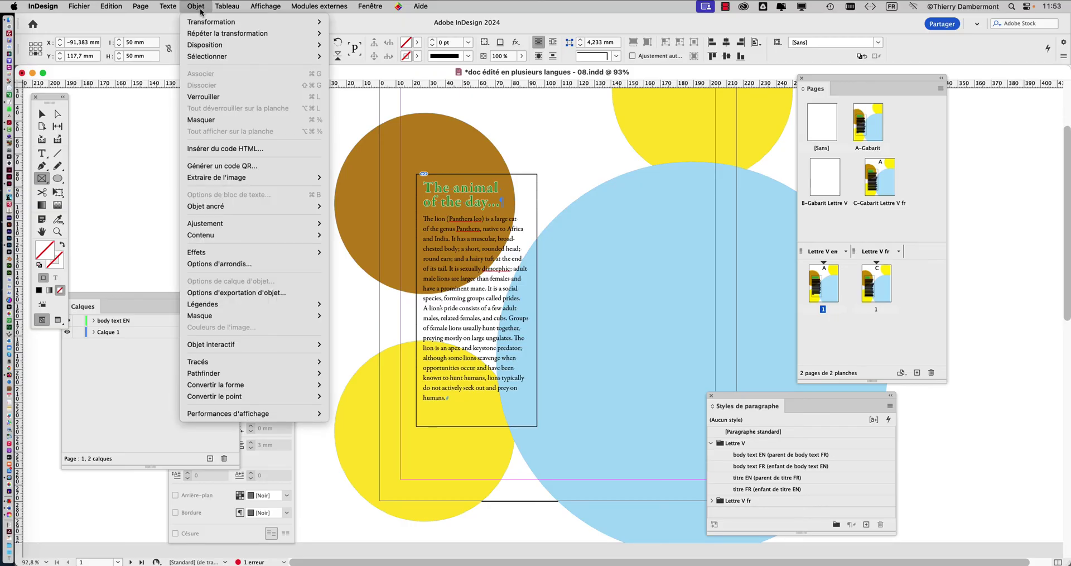
{"action": "left_click", "coordinate": [202, 10]}
{"action": "left_click", "coordinate": [203, 9]}
{"action": "left_click", "coordinate": [339, 169]}
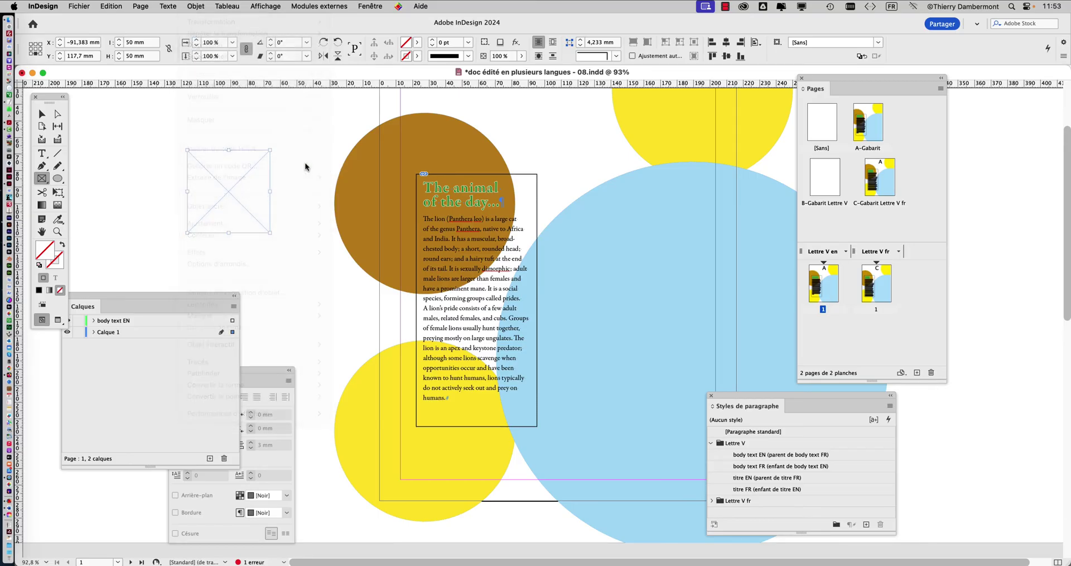
Start generating a QR code in the empty frame, set its type to Hyperlien Web and paste the copied CV image URL
{"action": "left_click", "coordinate": [194, 6]}
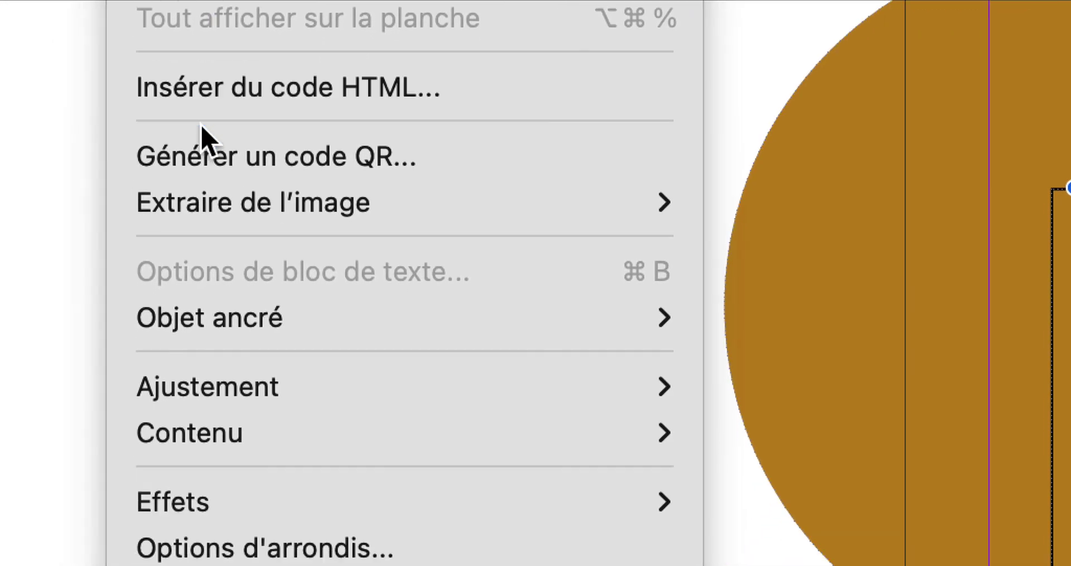
{"action": "left_click", "coordinate": [204, 144]}
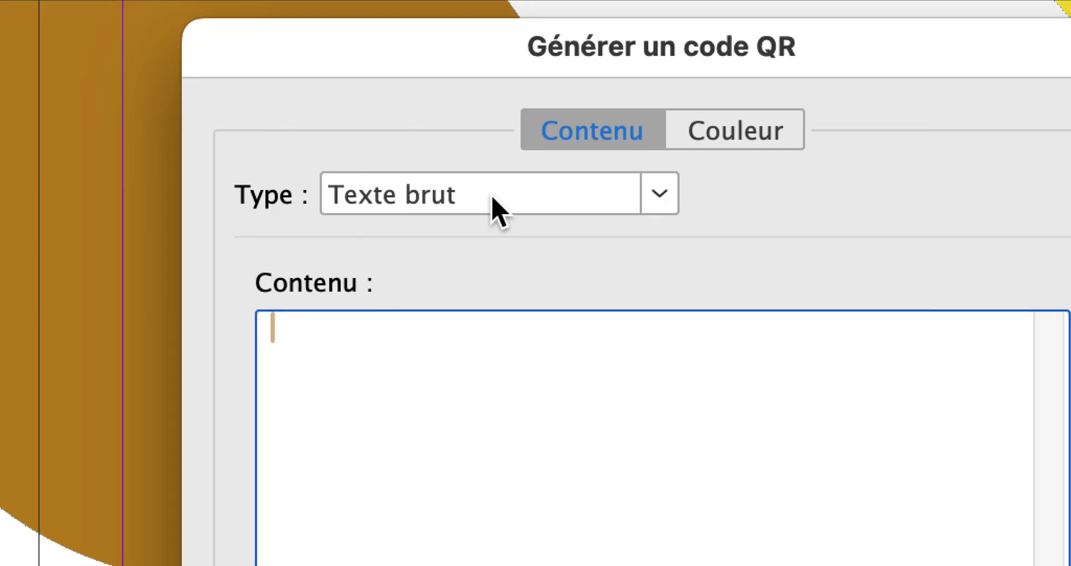
{"action": "left_click", "coordinate": [492, 198]}
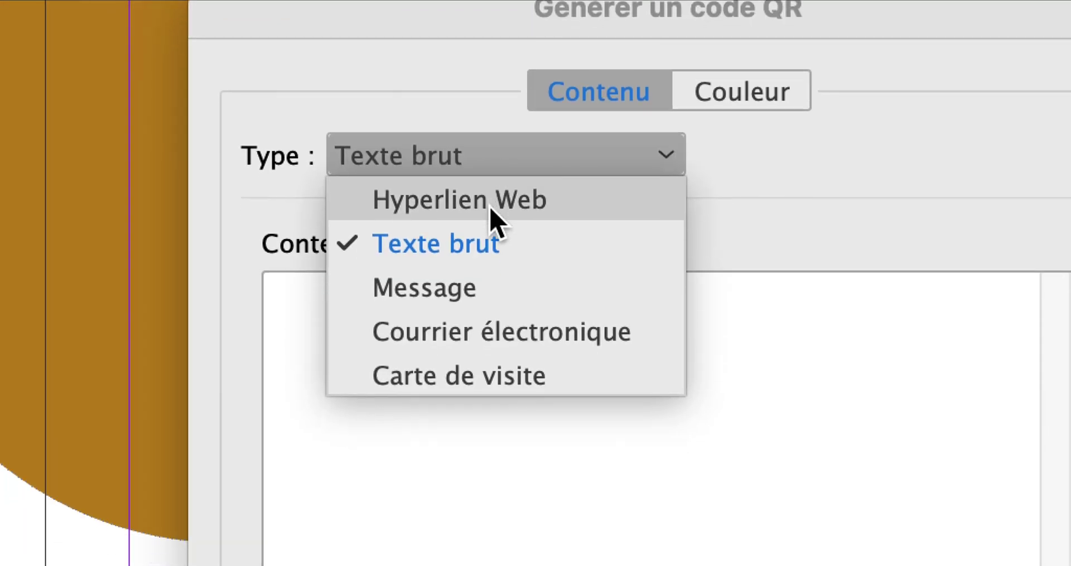
{"action": "left_click", "coordinate": [491, 230]}
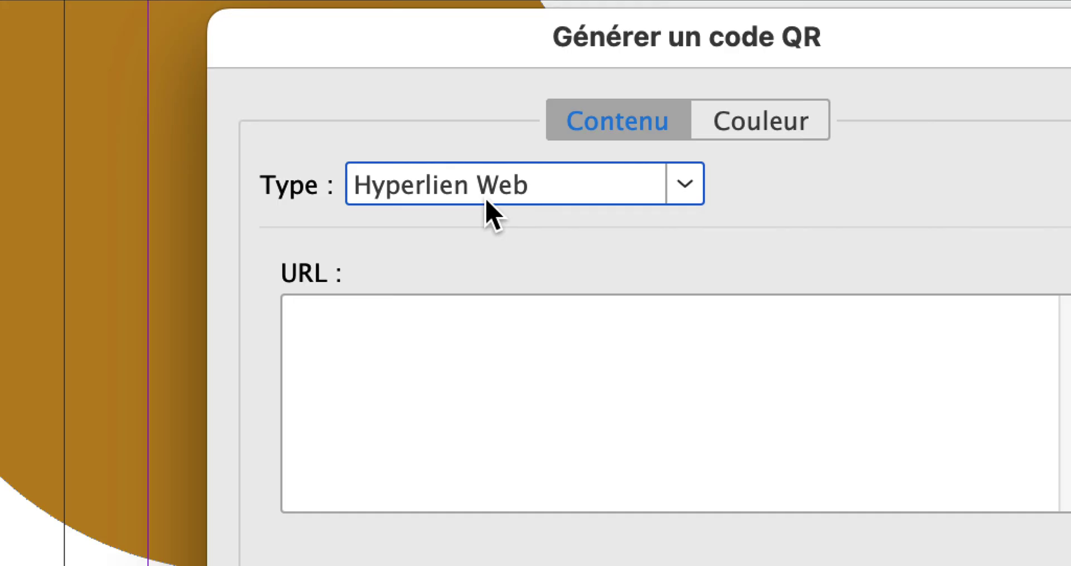
{"action": "left_click", "coordinate": [492, 201]}
{"action": "left_click", "coordinate": [490, 225]}
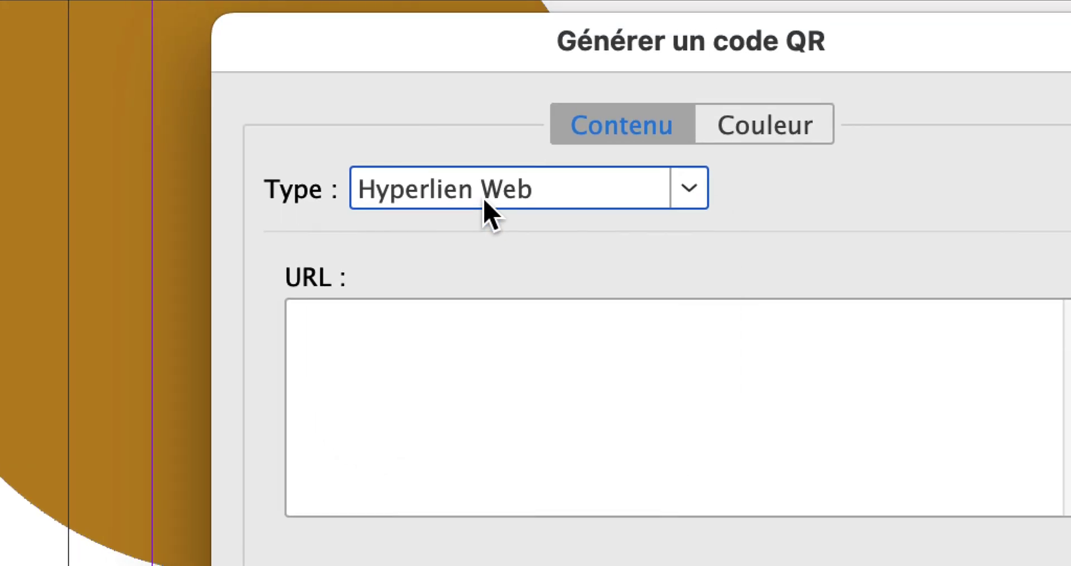
{"action": "left_click", "coordinate": [484, 202]}
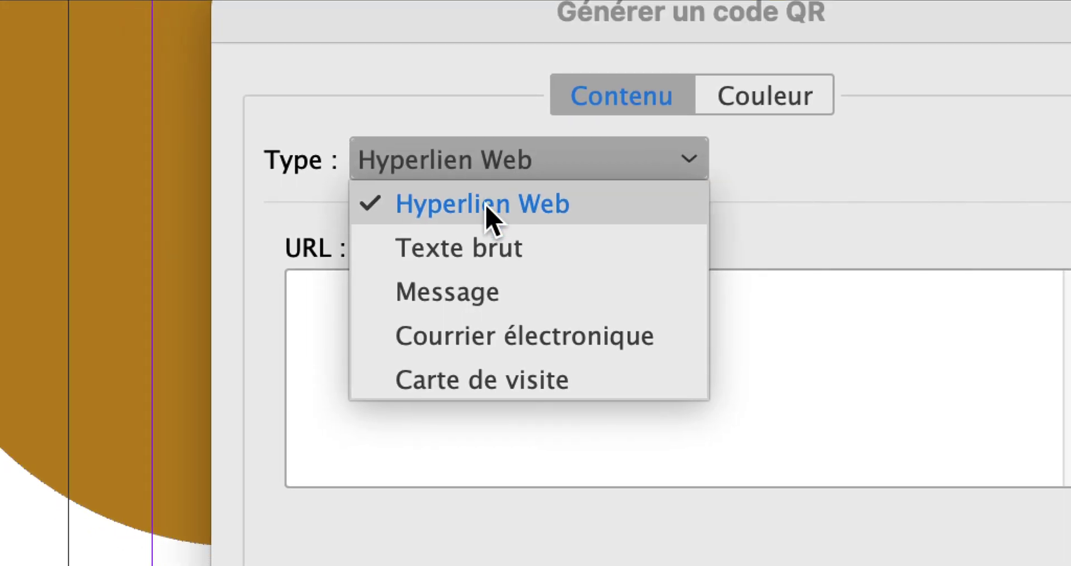
{"action": "left_click", "coordinate": [486, 205]}
{"action": "left_click", "coordinate": [408, 340]}
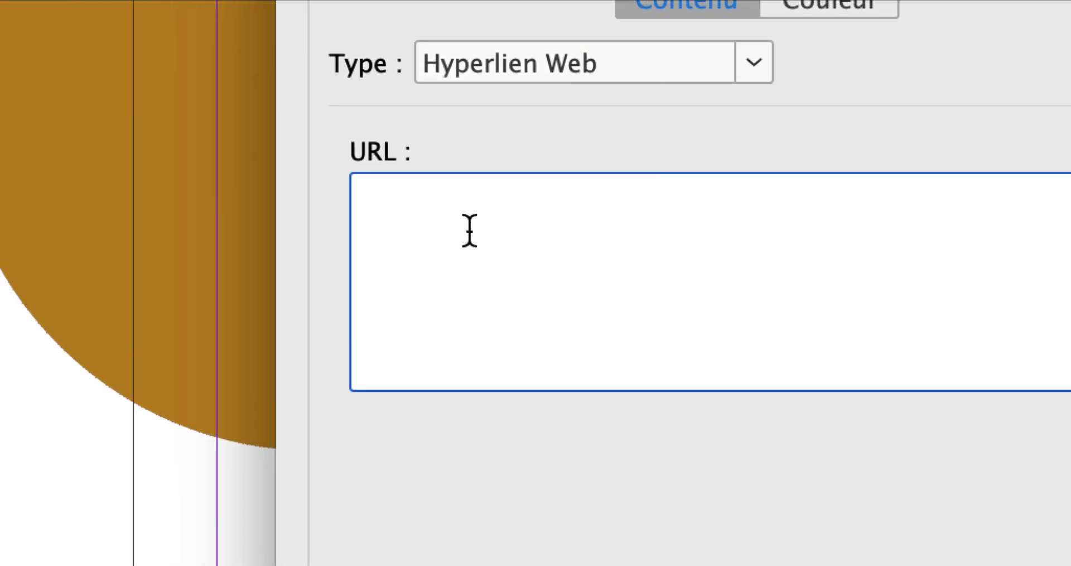
{"action": "key", "text": "super+v"}
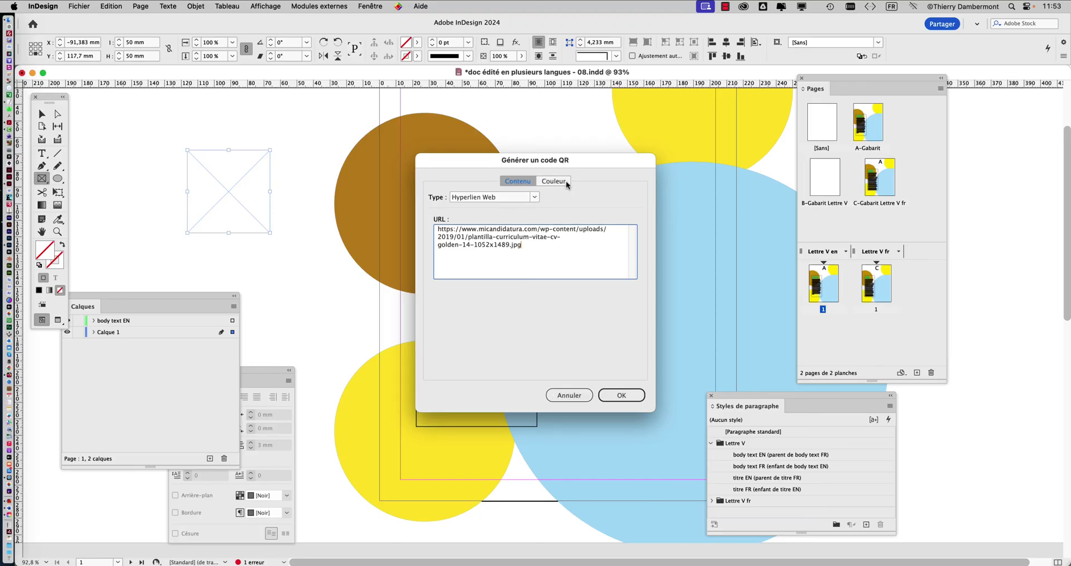
Colour the QR code with the C=100 M=0 J=0 N=0 swatch and generate it in the frame
{"action": "left_click", "coordinate": [725, 156]}
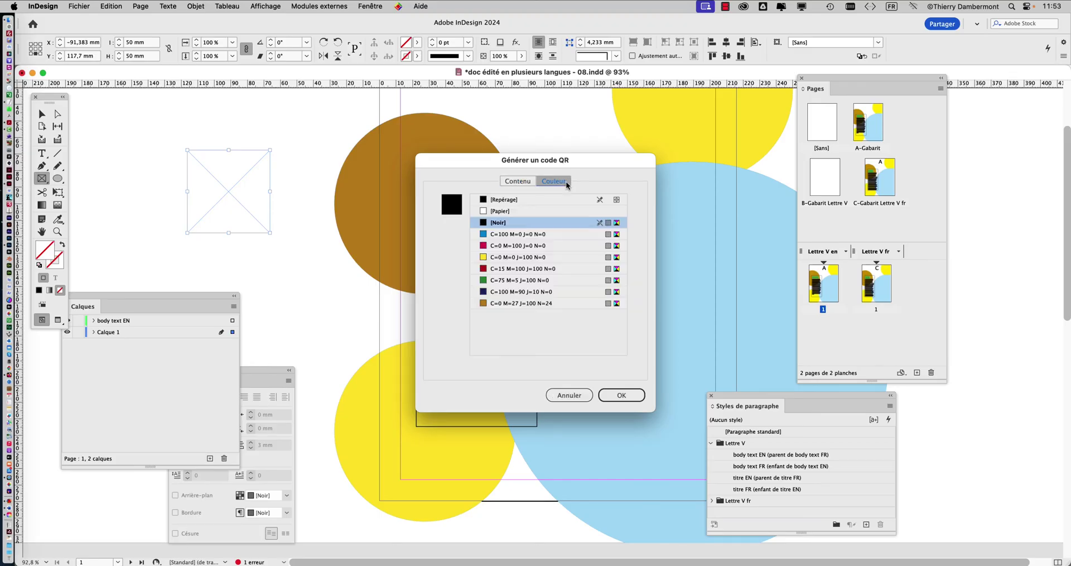
{"action": "left_click", "coordinate": [506, 234]}
{"action": "left_click", "coordinate": [525, 182]}
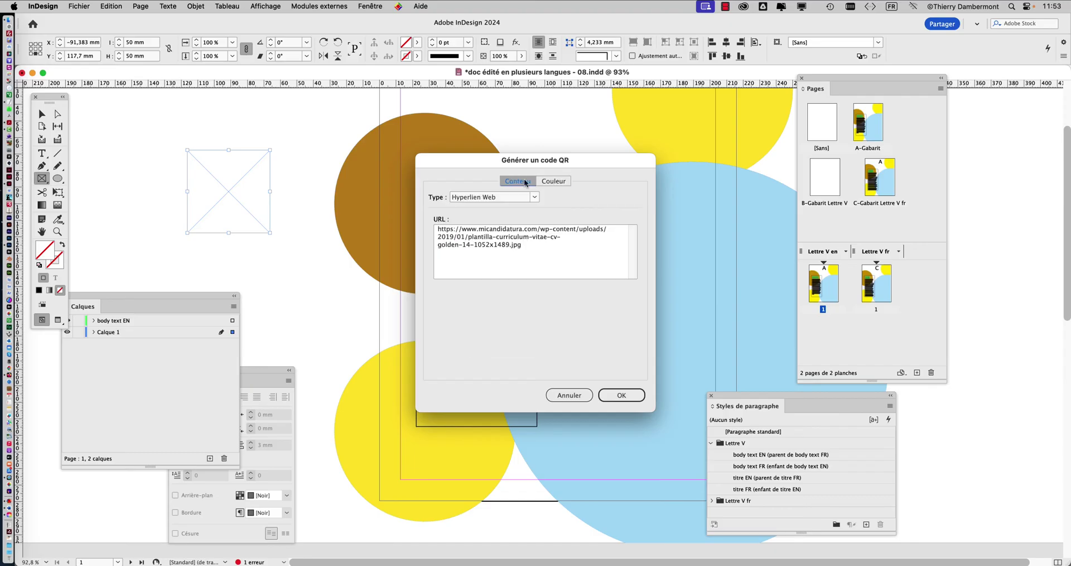
{"action": "left_click", "coordinate": [557, 183]}
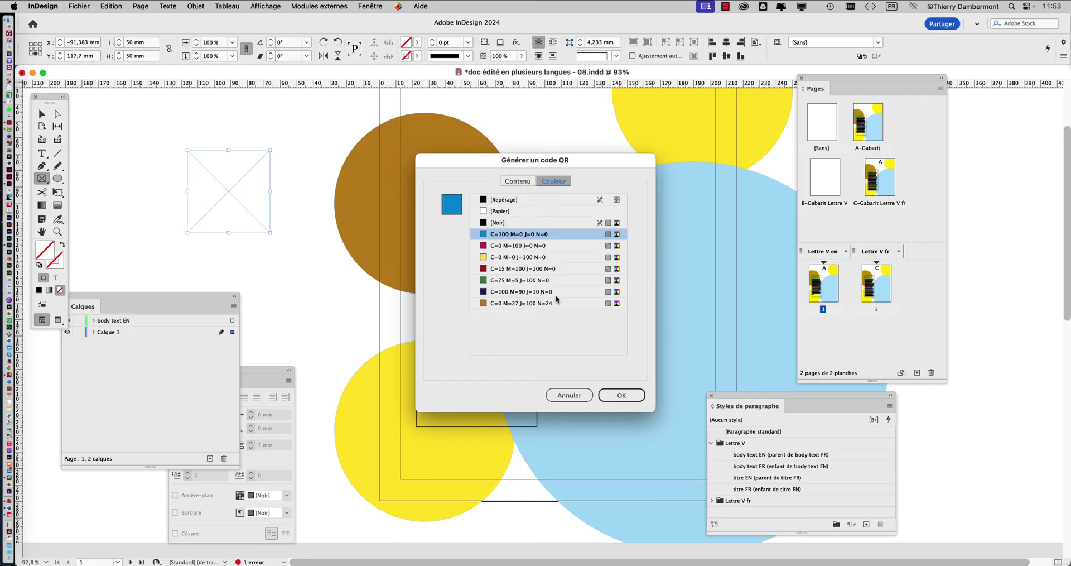
{"action": "left_click", "coordinate": [622, 395]}
Examine the generated QR code's modules and edges up close
{"action": "key", "text": "super+equal"}
{"action": "key", "text": "super+equal"}
{"action": "key", "text": "super+equal"}
{"action": "key", "text": "super+equal"}
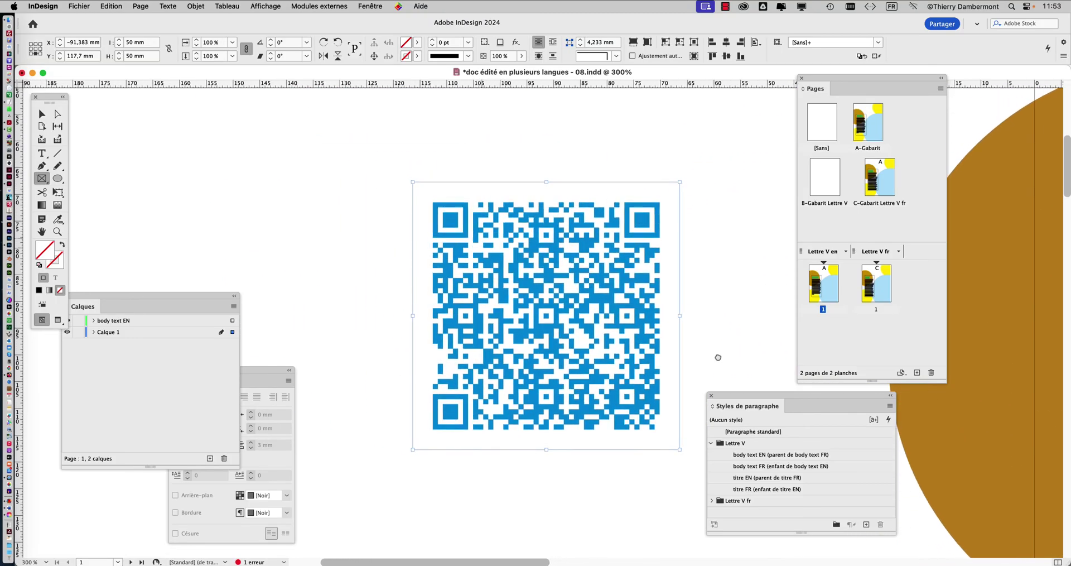
{"action": "key", "text": "super+equal"}
{"action": "key", "text": "super+equal"}
{"action": "key", "text": "super+equal"}
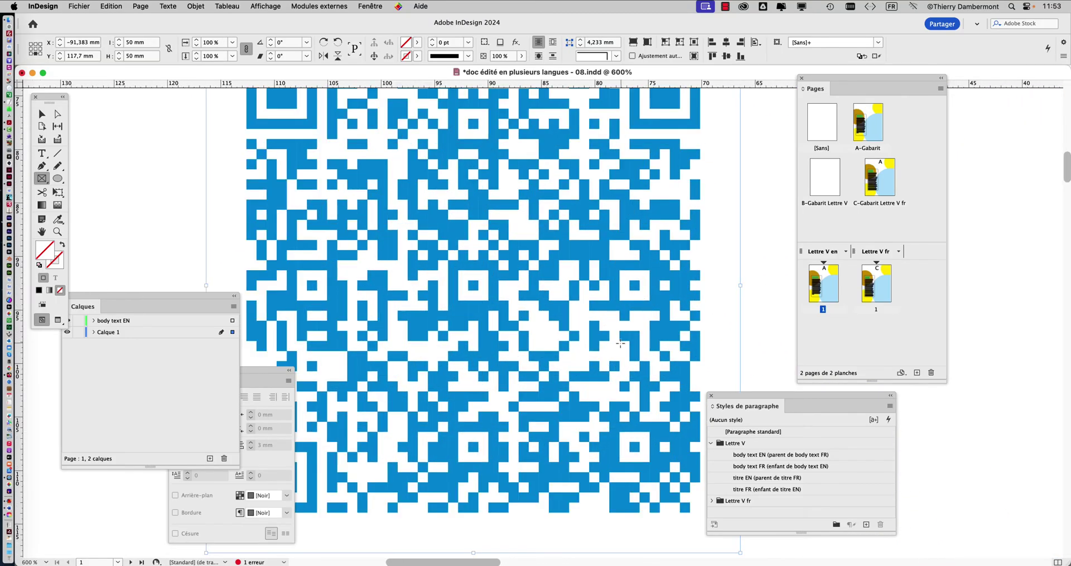
{"action": "key", "text": "super+minus"}
{"action": "key", "text": "super+minus"}
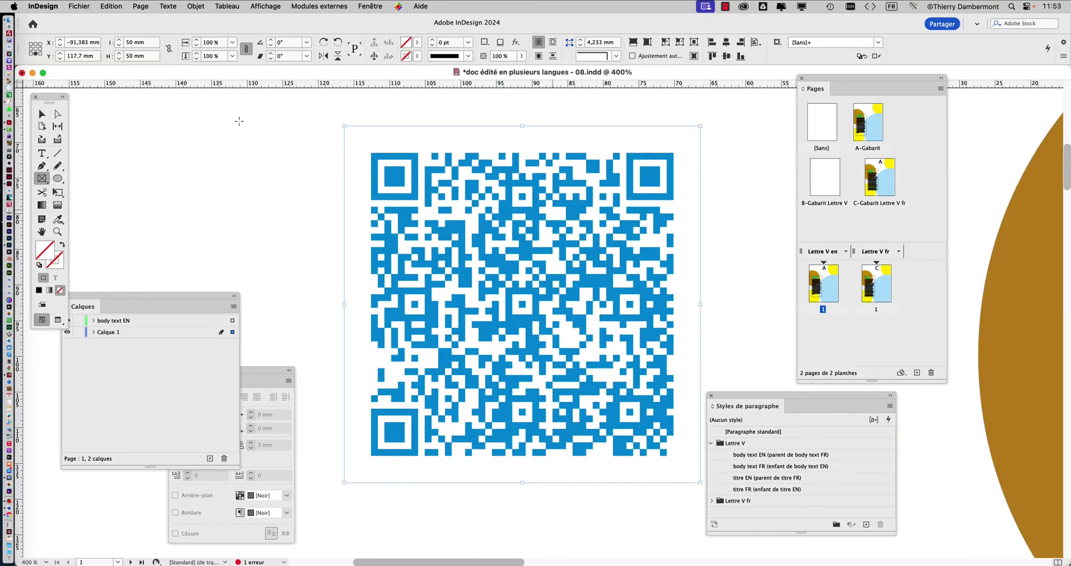
Select the blue QR code and review its type and URL through Modifier le code QR without changing anything
{"action": "left_click", "coordinate": [42, 114]}
{"action": "left_click", "coordinate": [306, 203]}
{"action": "left_click", "coordinate": [408, 216]}
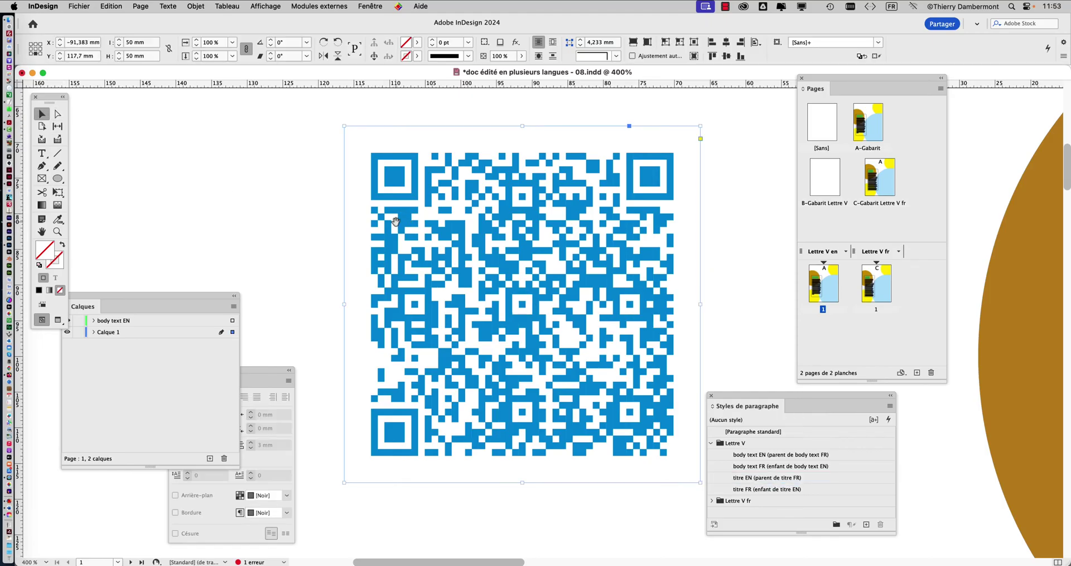
{"action": "scroll", "coordinate": [391, 206], "scroll_direction": "right", "scroll_amount": 2}
{"action": "scroll", "coordinate": [391, 206], "scroll_direction": "down", "scroll_amount": 1}
{"action": "left_click", "coordinate": [203, 5]}
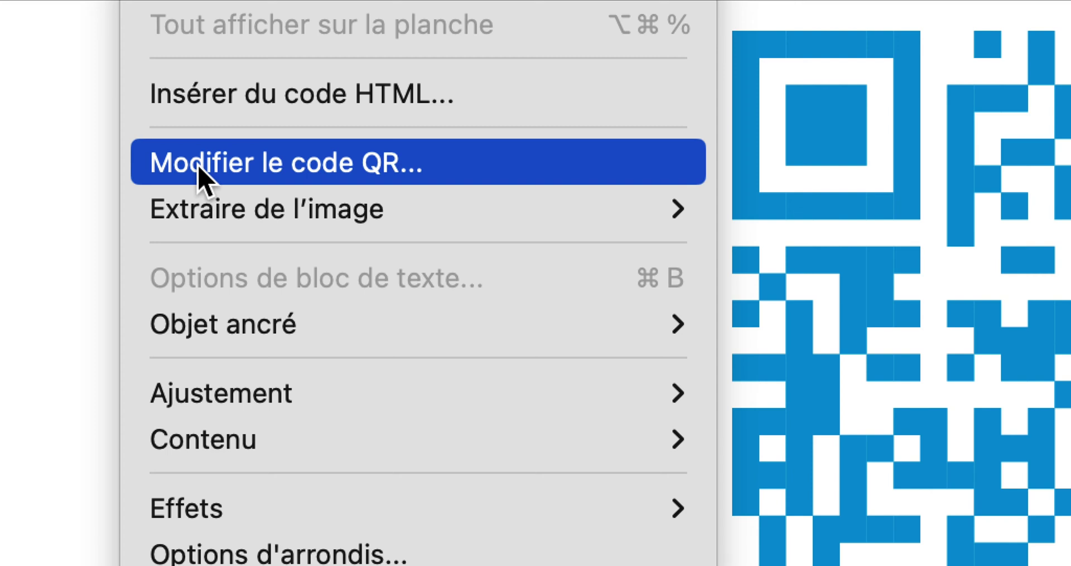
{"action": "left_click", "coordinate": [199, 169]}
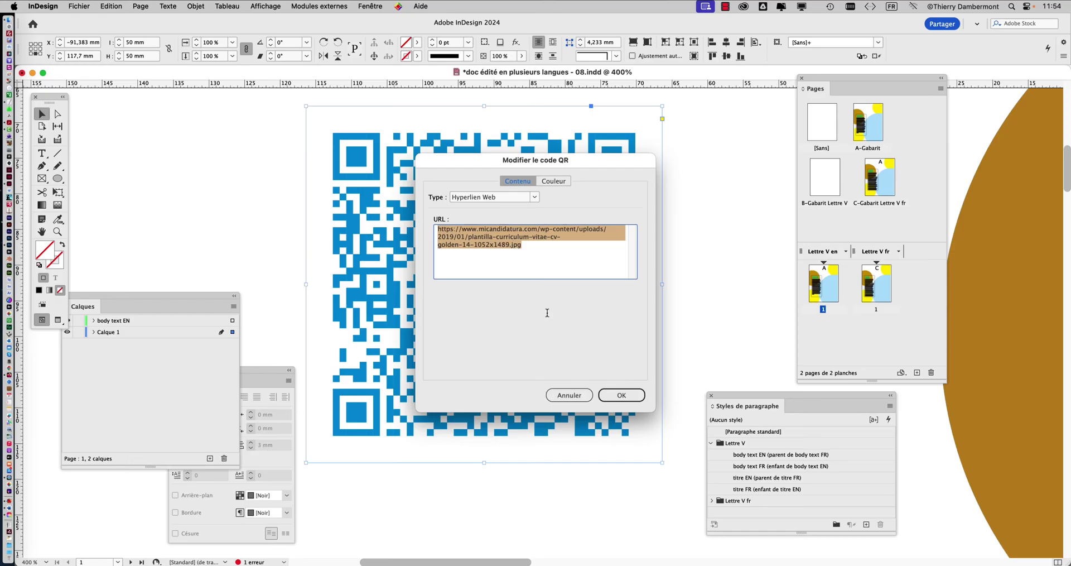
{"action": "left_click", "coordinate": [569, 393]}
Check the document's Hyperliens list and its options for an entry tied to the selected QR code, and close it
{"action": "left_click", "coordinate": [371, 6]}
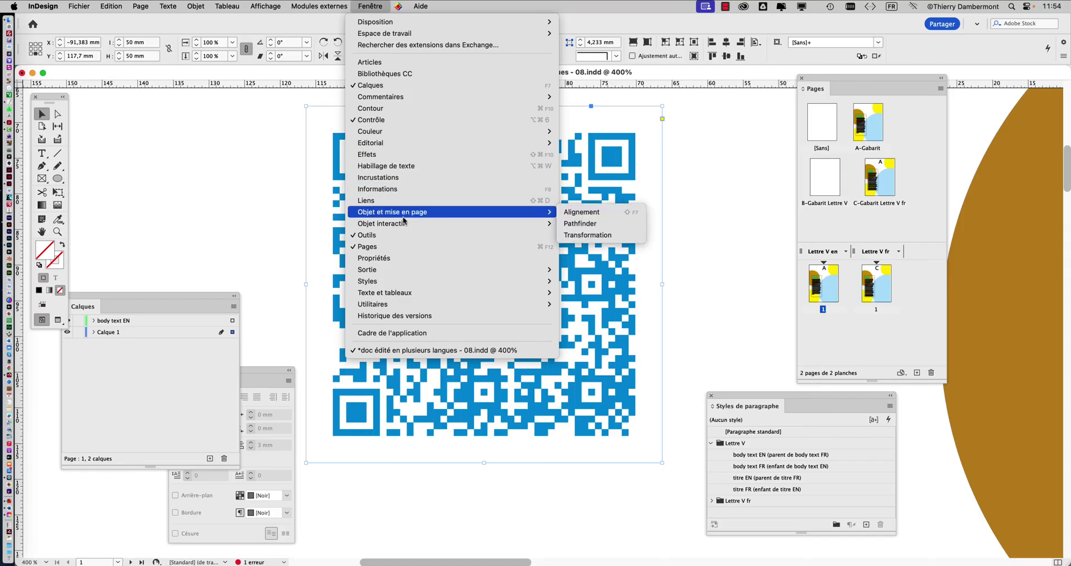
{"action": "mouse_move", "coordinate": [401, 226]}
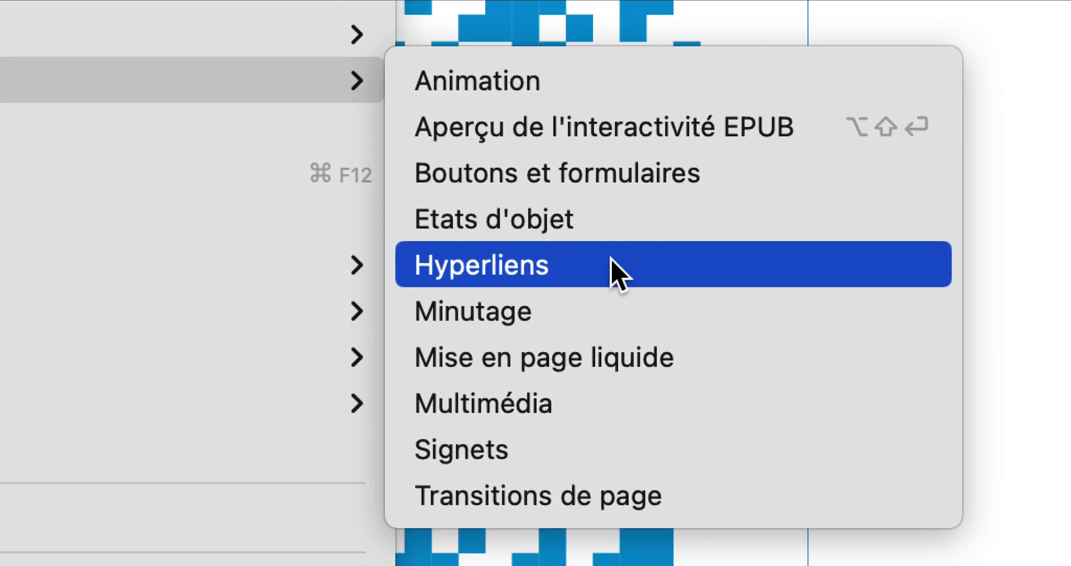
{"action": "left_click", "coordinate": [617, 273]}
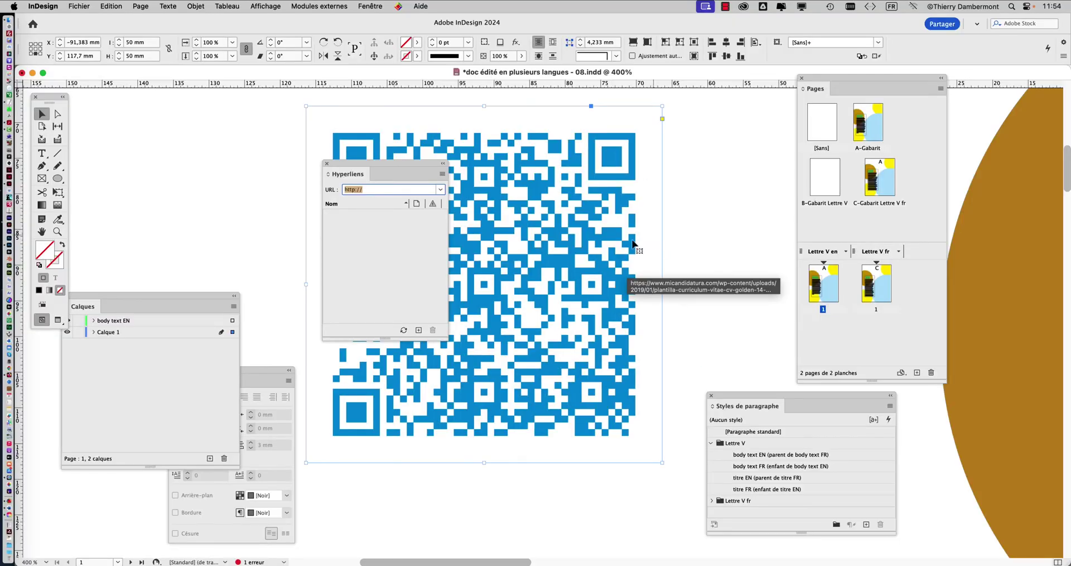
{"action": "left_click_drag", "start_coordinate": [380, 161], "coordinate": [709, 107]}
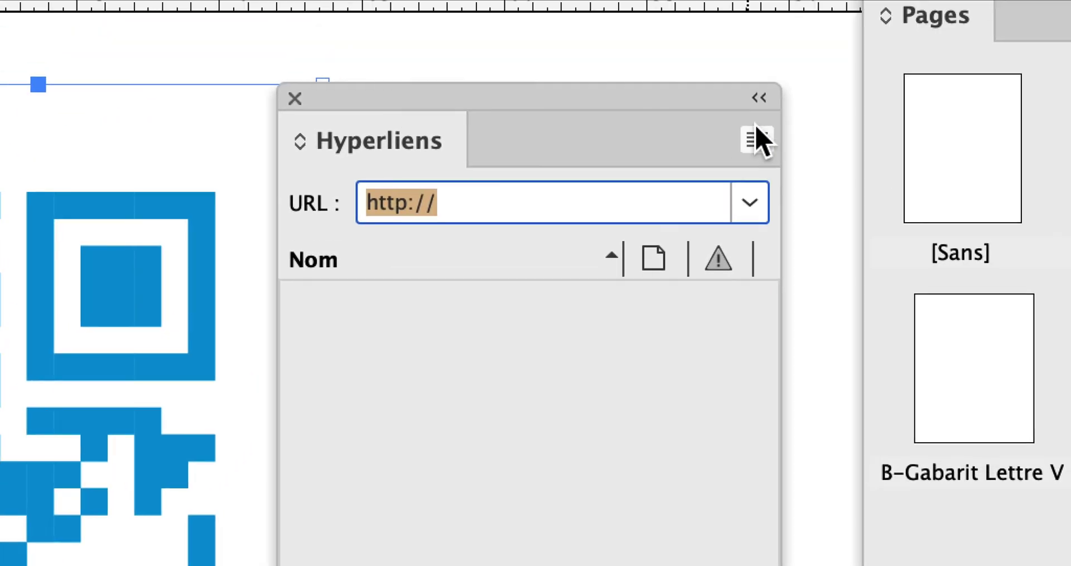
{"action": "left_click", "coordinate": [755, 137]}
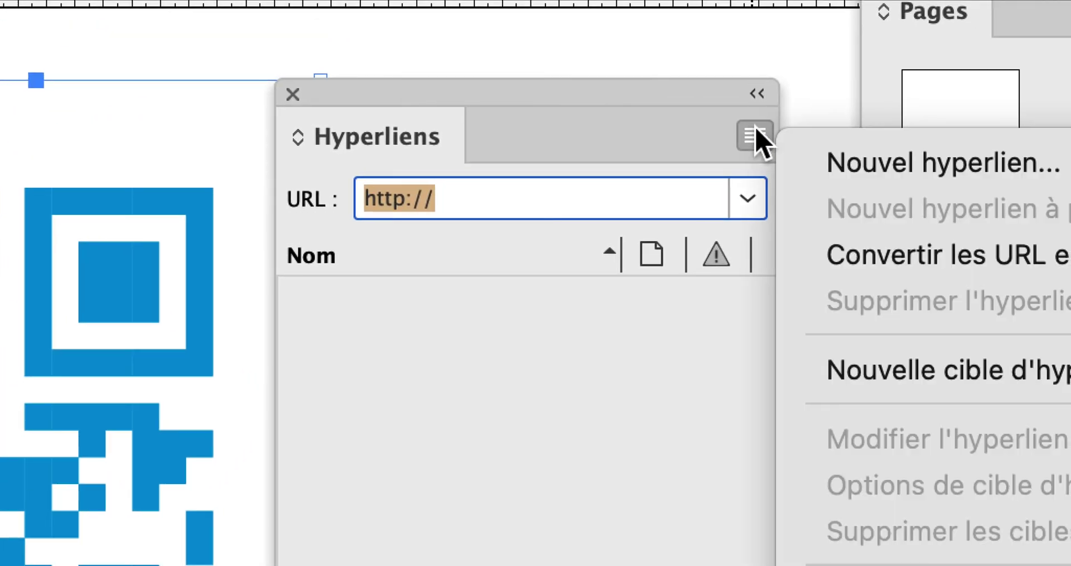
{"action": "left_click", "coordinate": [755, 137]}
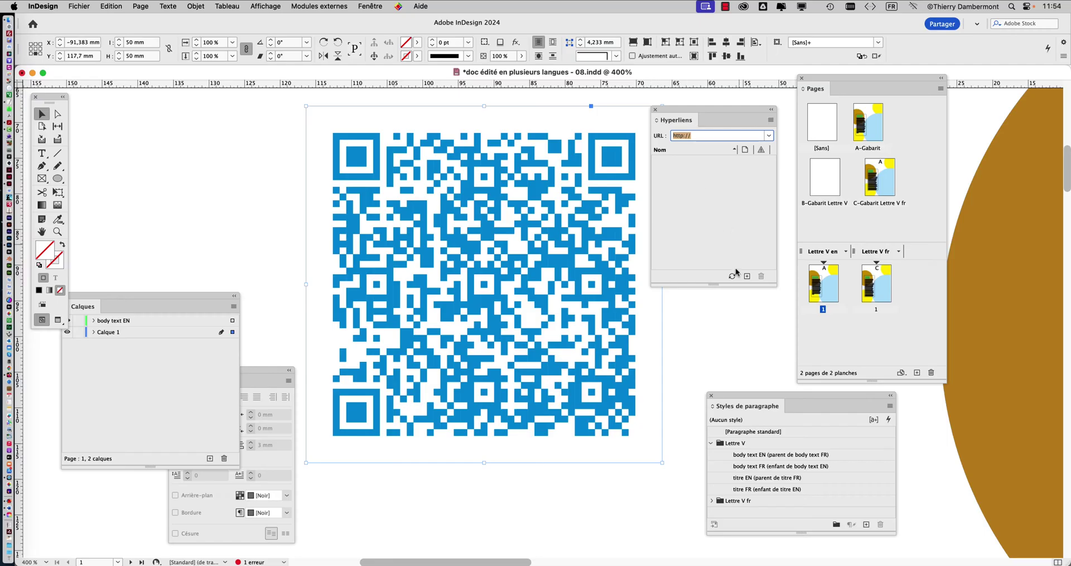
{"action": "left_click", "coordinate": [733, 274]}
{"action": "left_click", "coordinate": [655, 110]}
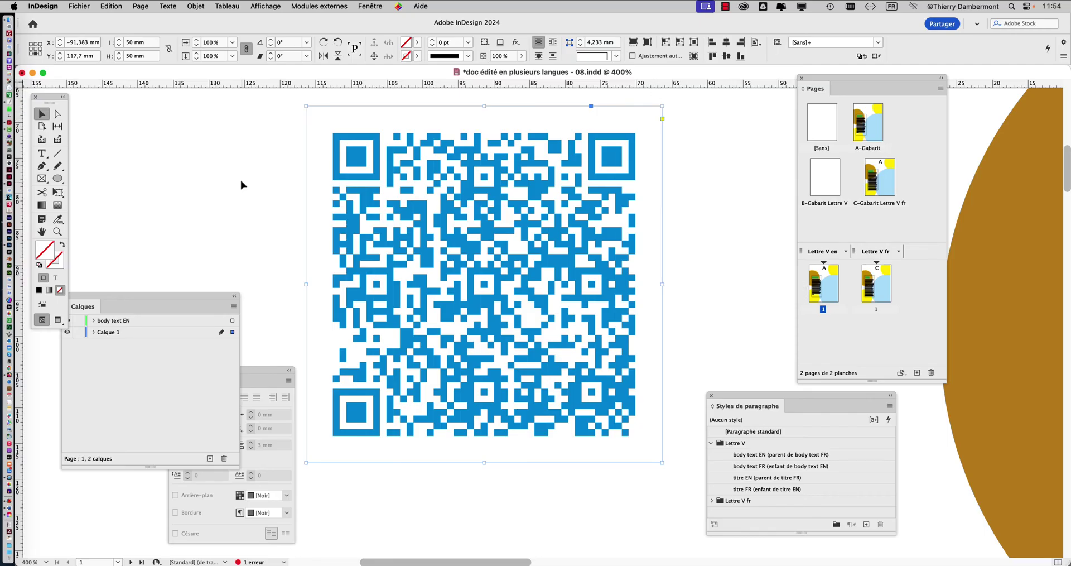
{"action": "left_click", "coordinate": [242, 185]}
Switch to Firefox and preview the industrial engineer's CV and the plain Currículo sample among the curriculum vitae image results
{"action": "scroll", "coordinate": [242, 185], "scroll_direction": "down", "scroll_amount": 2}
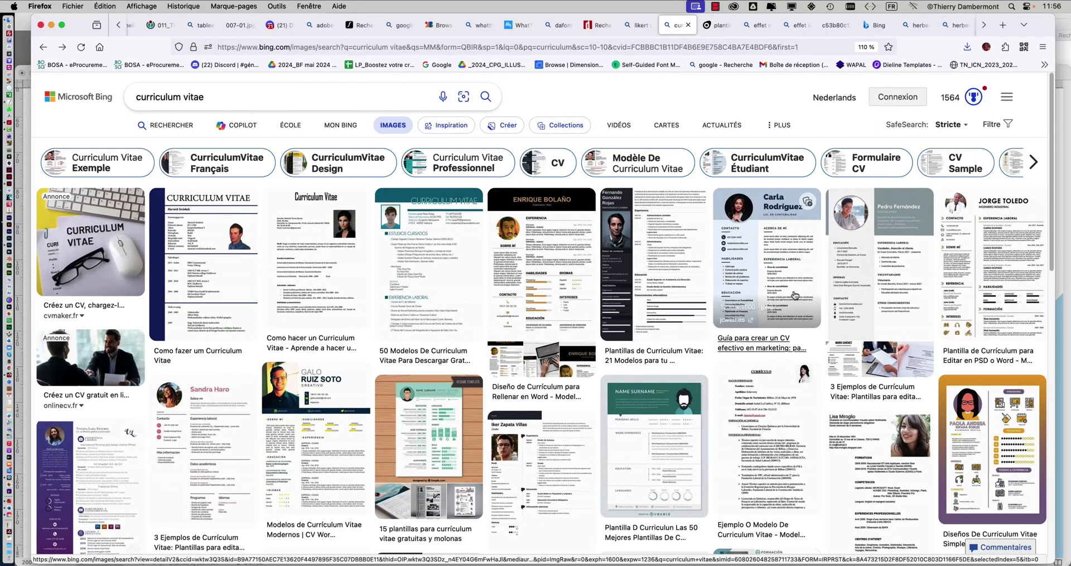
{"action": "scroll", "coordinate": [695, 303], "scroll_direction": "down", "scroll_amount": 1}
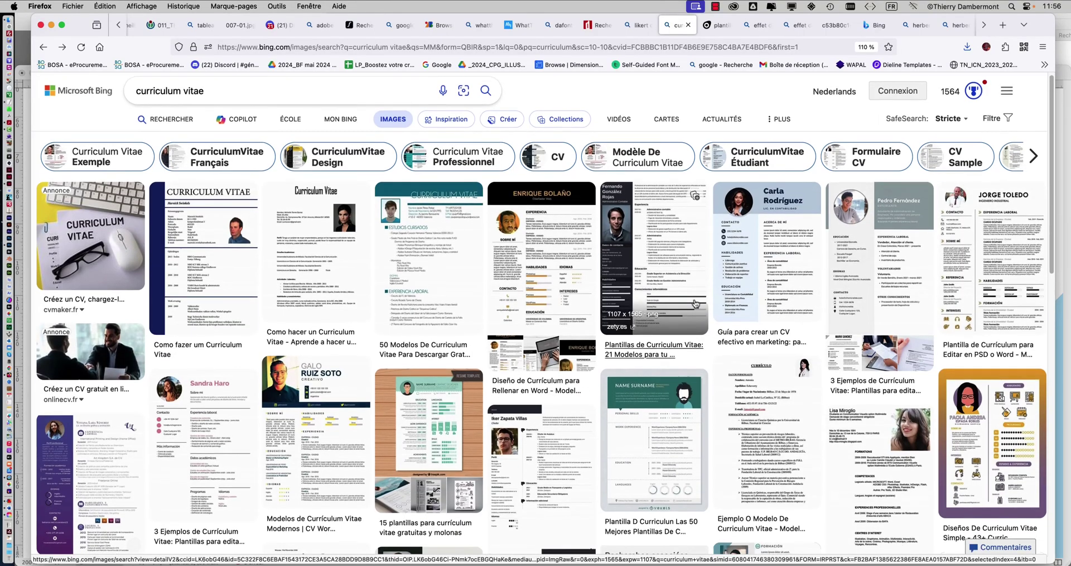
{"action": "scroll", "coordinate": [694, 303], "scroll_direction": "down", "scroll_amount": 1}
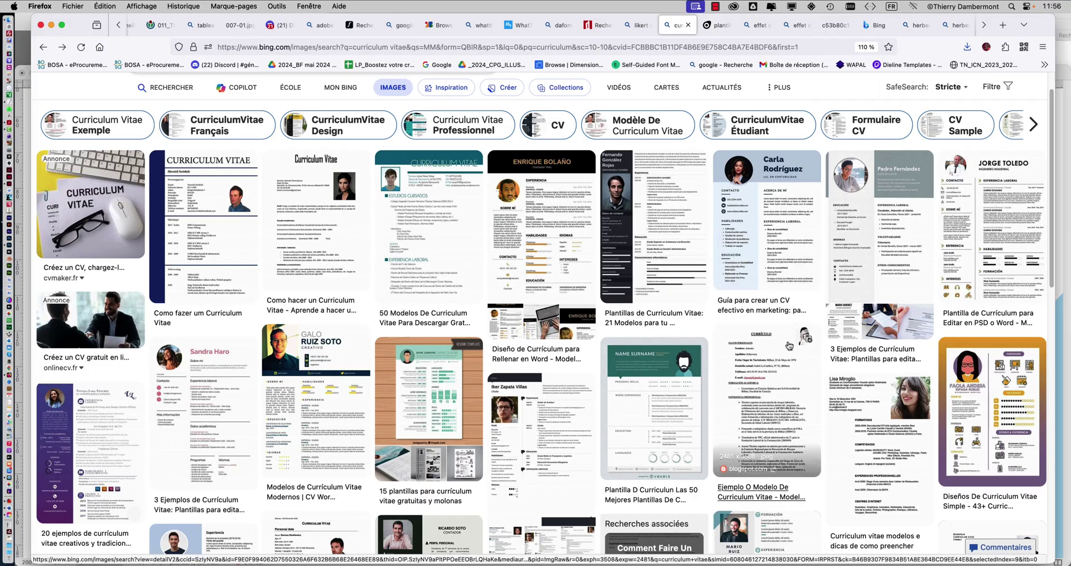
{"action": "left_click", "coordinate": [1005, 223]}
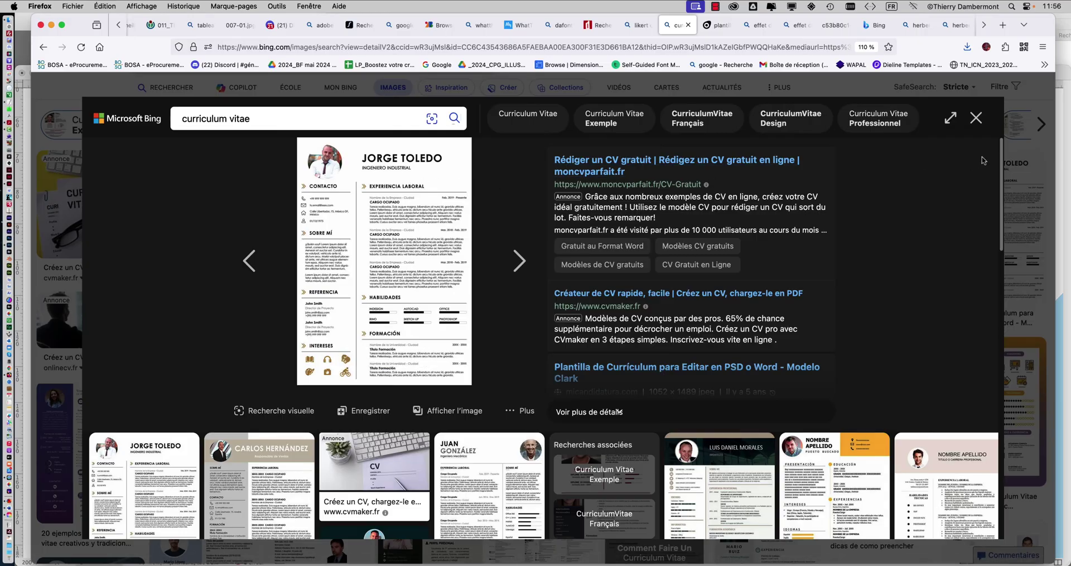
{"action": "left_click", "coordinate": [975, 117]}
{"action": "scroll", "coordinate": [648, 340], "scroll_direction": "down", "scroll_amount": 1}
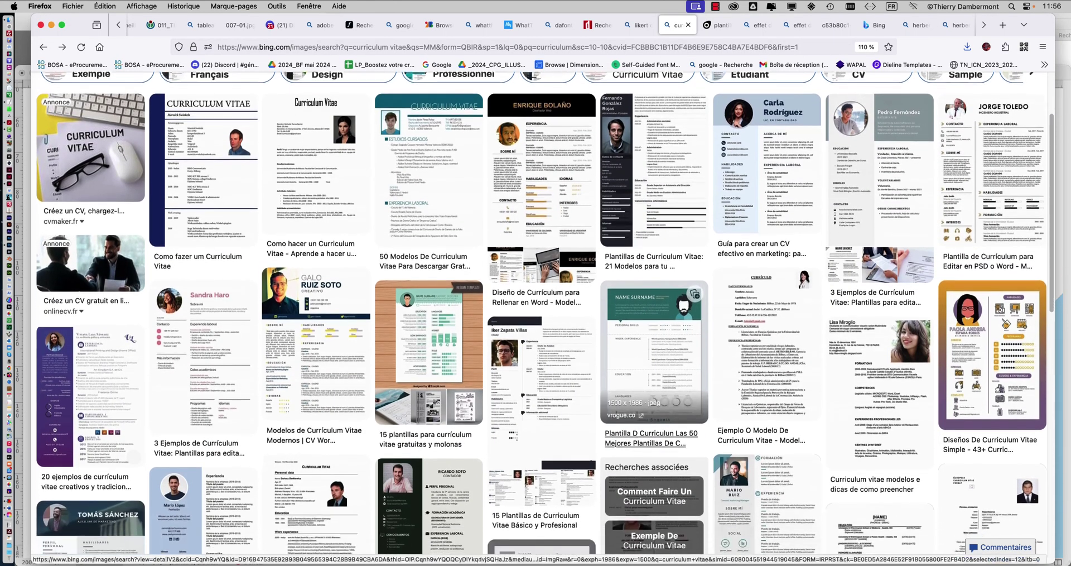
{"action": "left_click", "coordinate": [765, 360]}
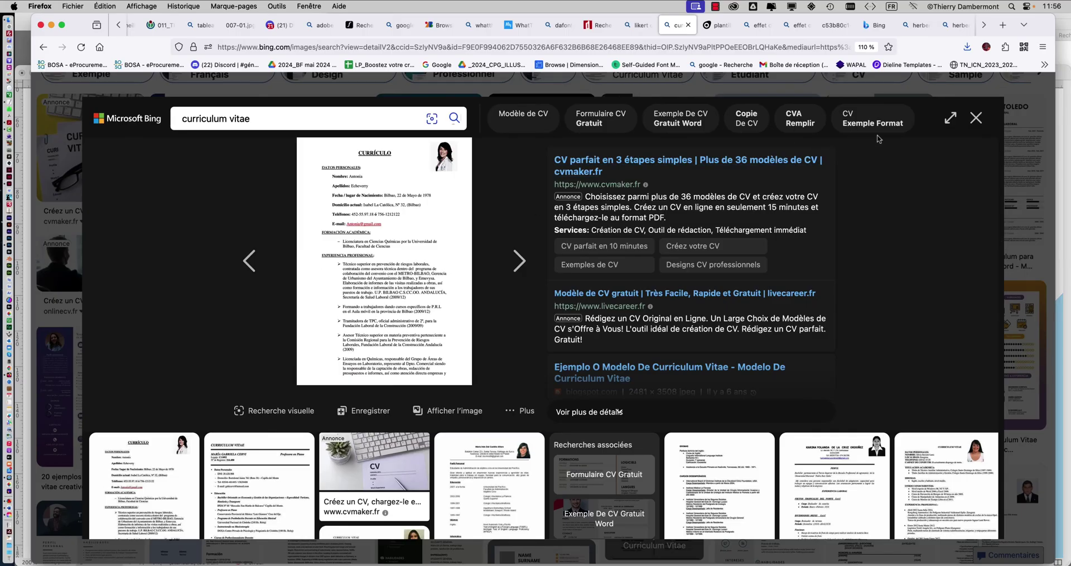
{"action": "left_click", "coordinate": [975, 119]}
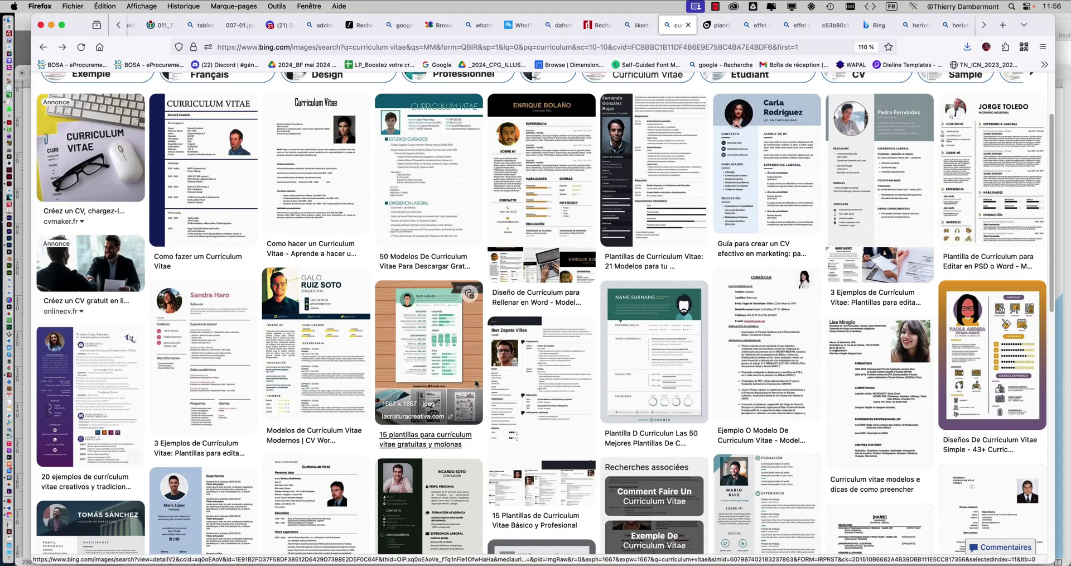
Browse further through the curriculum vitae image results to compare their layouts, and return towards the first results
{"action": "scroll", "coordinate": [476, 383], "scroll_direction": "down", "scroll_amount": 5}
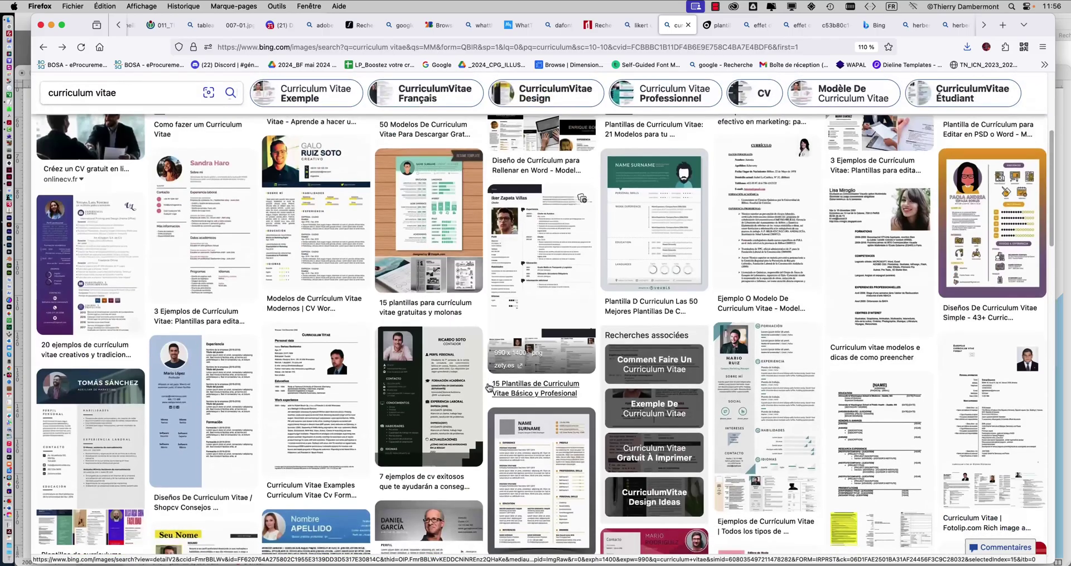
{"action": "scroll", "coordinate": [488, 386], "scroll_direction": "down", "scroll_amount": 4}
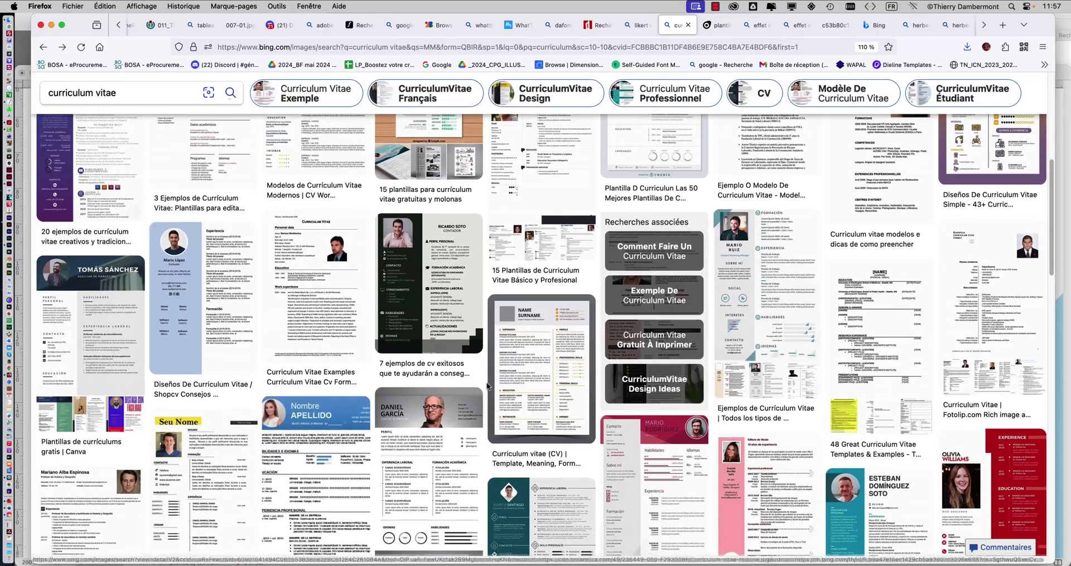
{"action": "scroll", "coordinate": [488, 386], "scroll_direction": "down", "scroll_amount": 3}
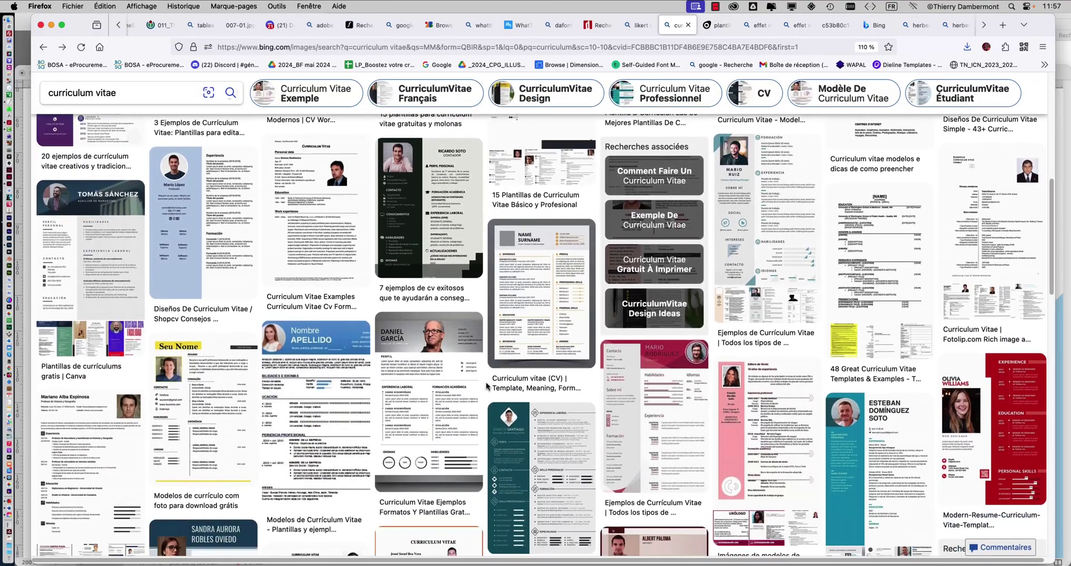
{"action": "scroll", "coordinate": [486, 385], "scroll_direction": "down", "scroll_amount": 2}
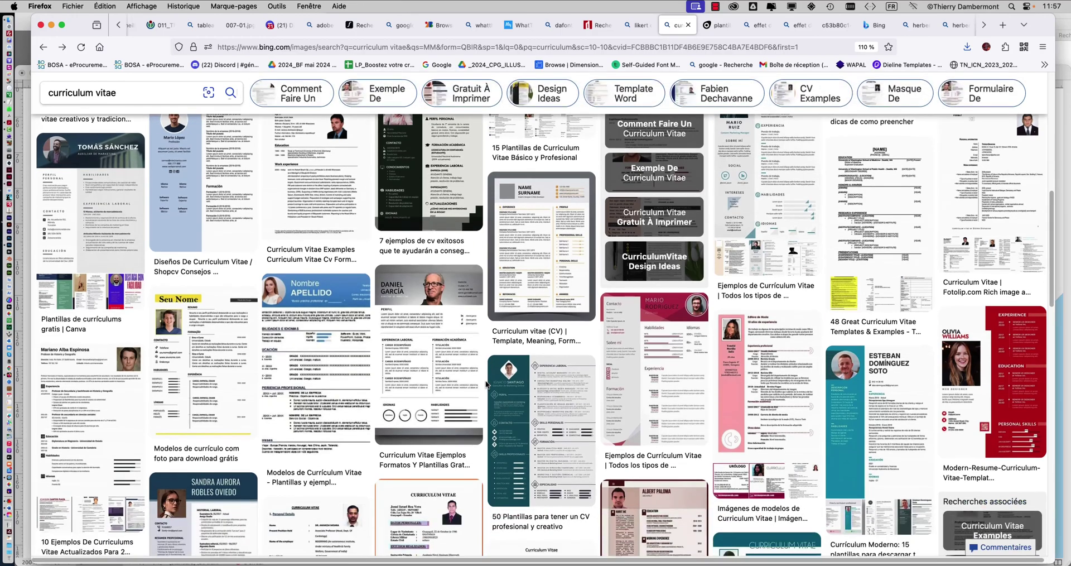
{"action": "scroll", "coordinate": [486, 385], "scroll_direction": "down", "scroll_amount": 5}
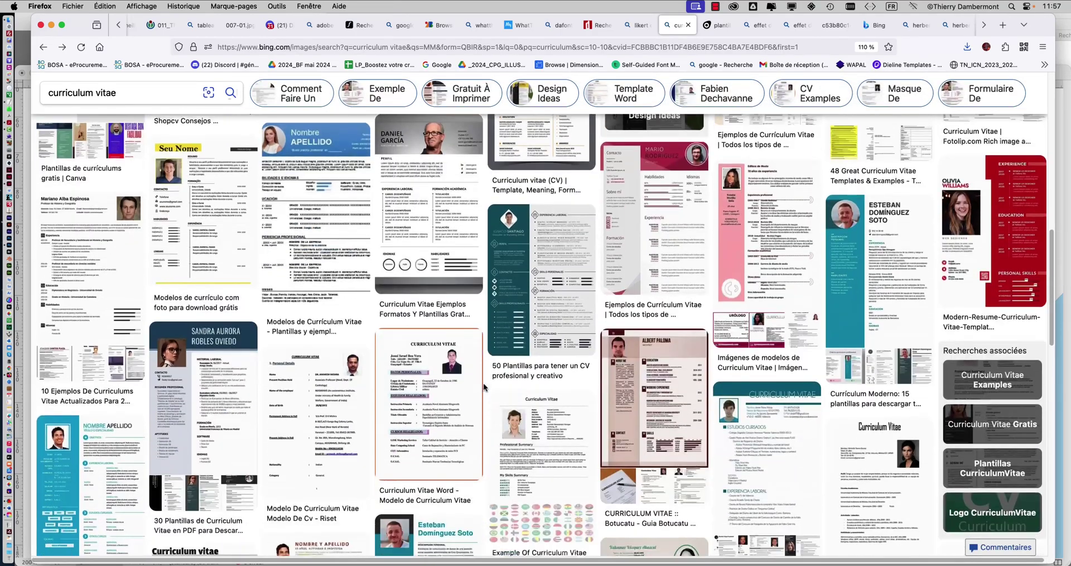
{"action": "scroll", "coordinate": [484, 386], "scroll_direction": "down", "scroll_amount": 5}
{"action": "scroll", "coordinate": [486, 385], "scroll_direction": "up", "scroll_amount": 15}
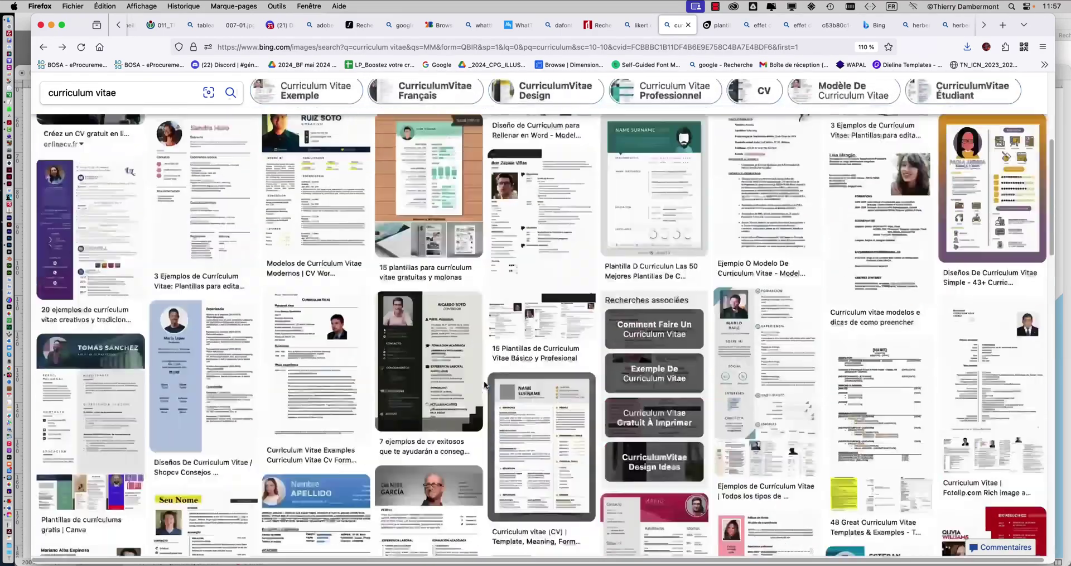
{"action": "scroll", "coordinate": [485, 384], "scroll_direction": "up", "scroll_amount": 8}
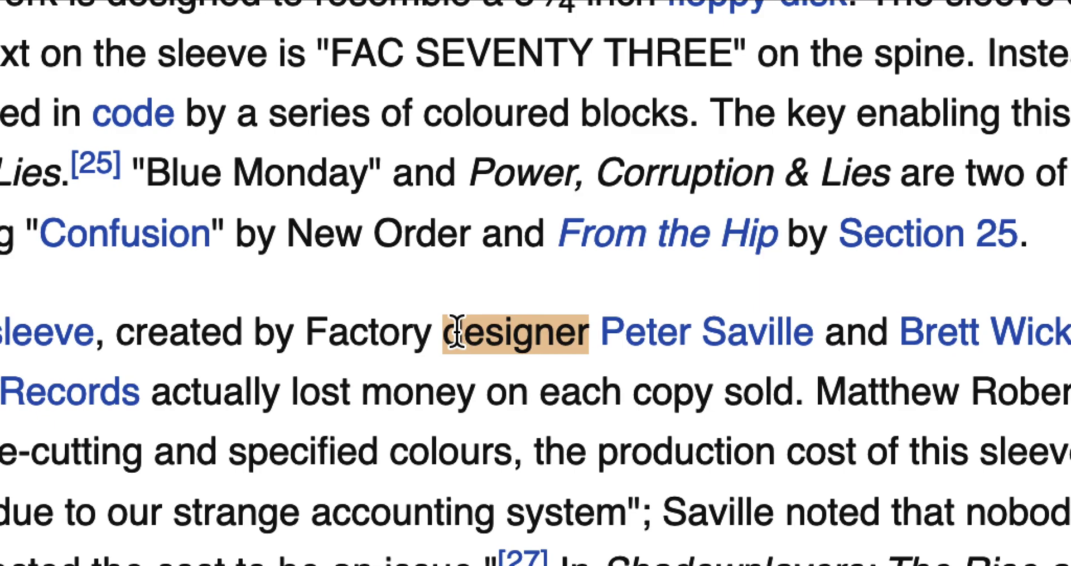
Highlight the word designer in the Blue Monday article's Packaging section and view Peter Saville's article and portrait in a new tab
{"action": "left_click", "coordinate": [449, 335]}
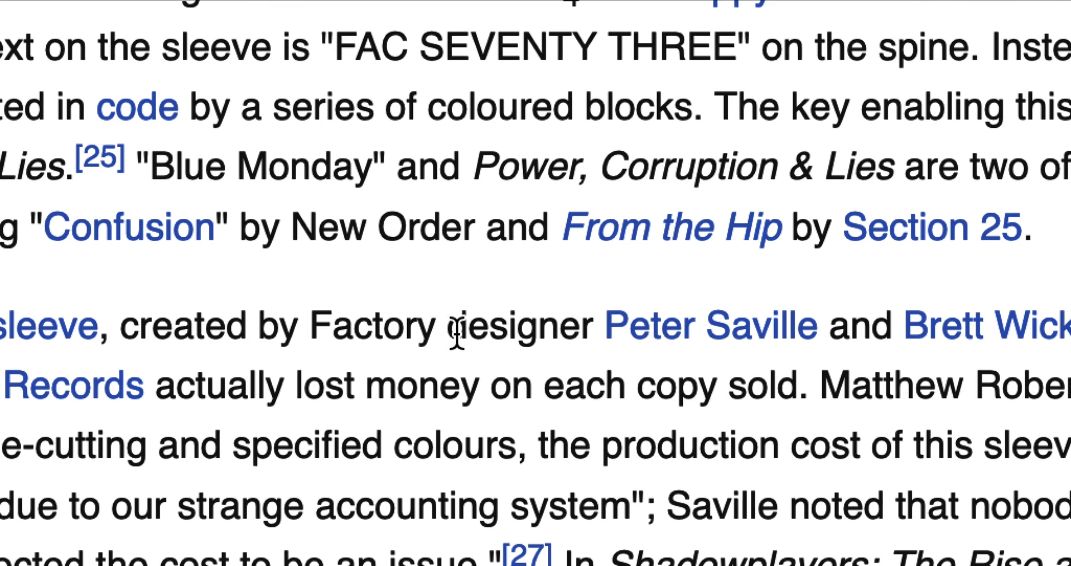
{"action": "left_click_drag", "start_coordinate": [450, 334], "coordinate": [595, 334]}
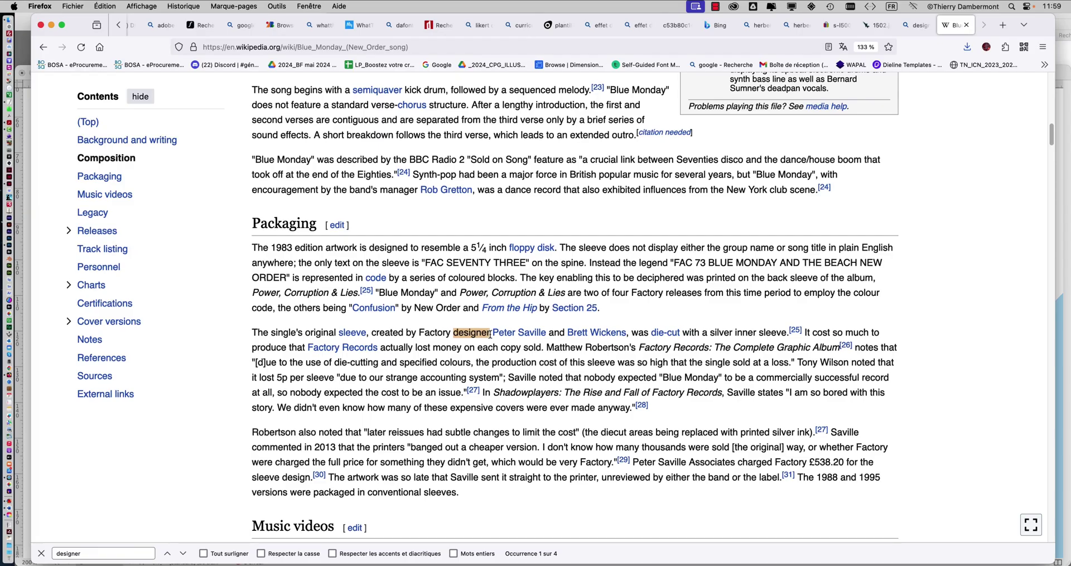
{"action": "left_click", "coordinate": [519, 333], "text": "super"}
{"action": "left_click", "coordinate": [959, 25]}
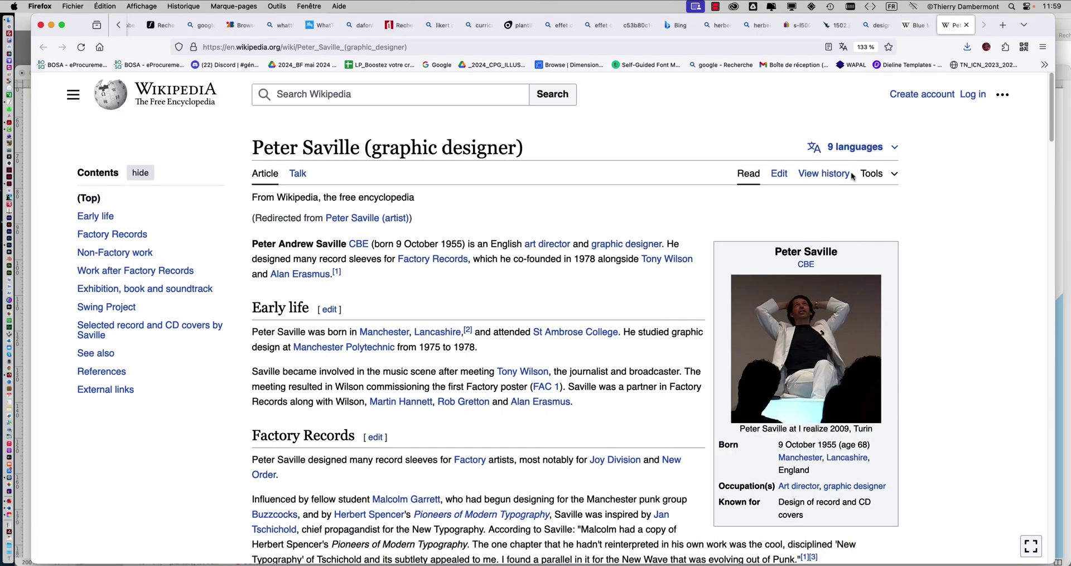
{"action": "scroll", "coordinate": [915, 334], "scroll_direction": "down", "scroll_amount": 2}
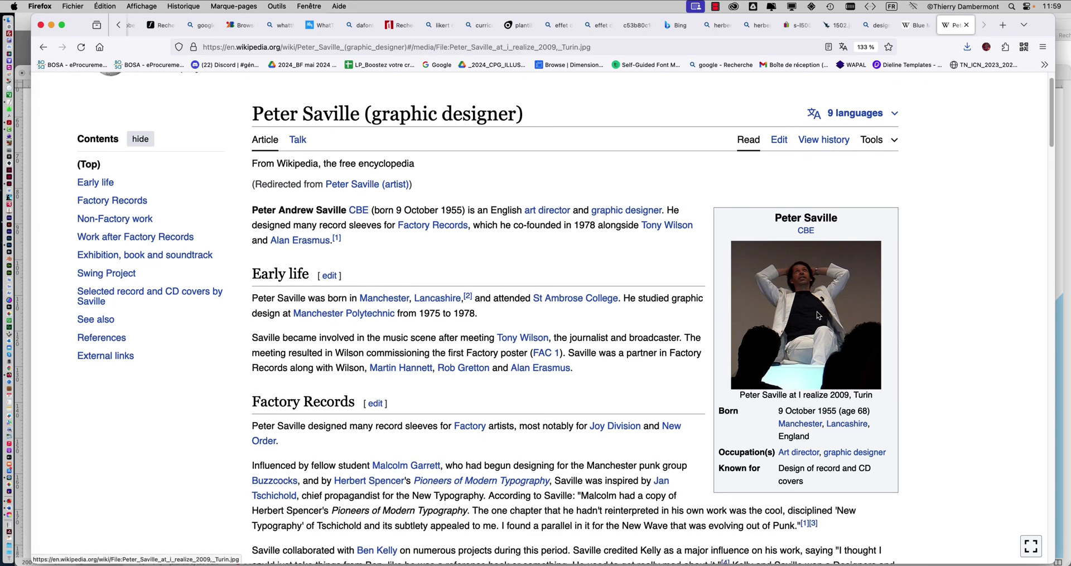
{"action": "left_click", "coordinate": [817, 318]}
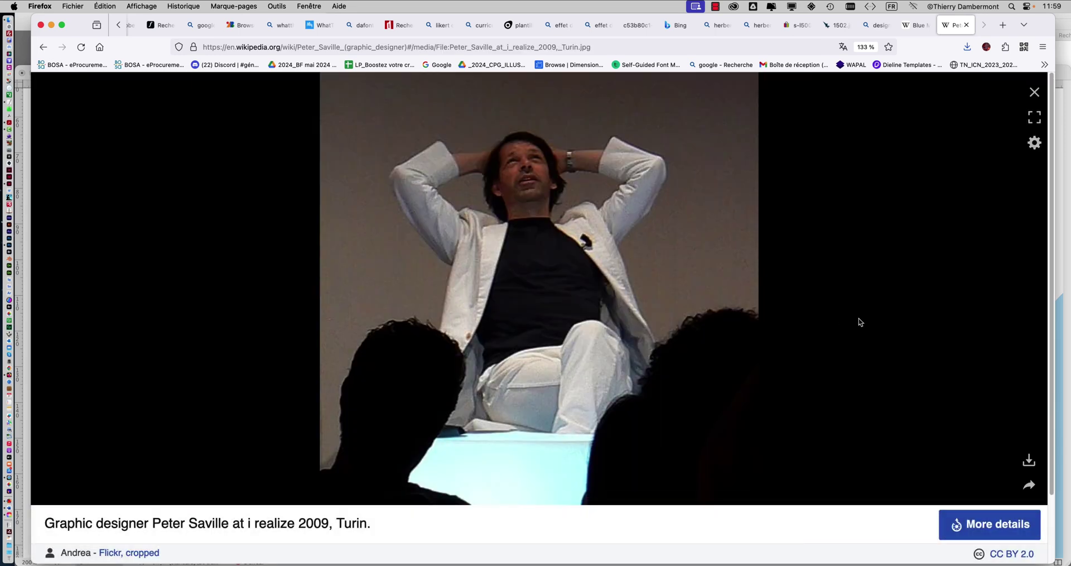
Return to the Blue Monday (New Order song) article and open its original die-cut sleeve image
{"action": "left_click", "coordinate": [918, 27]}
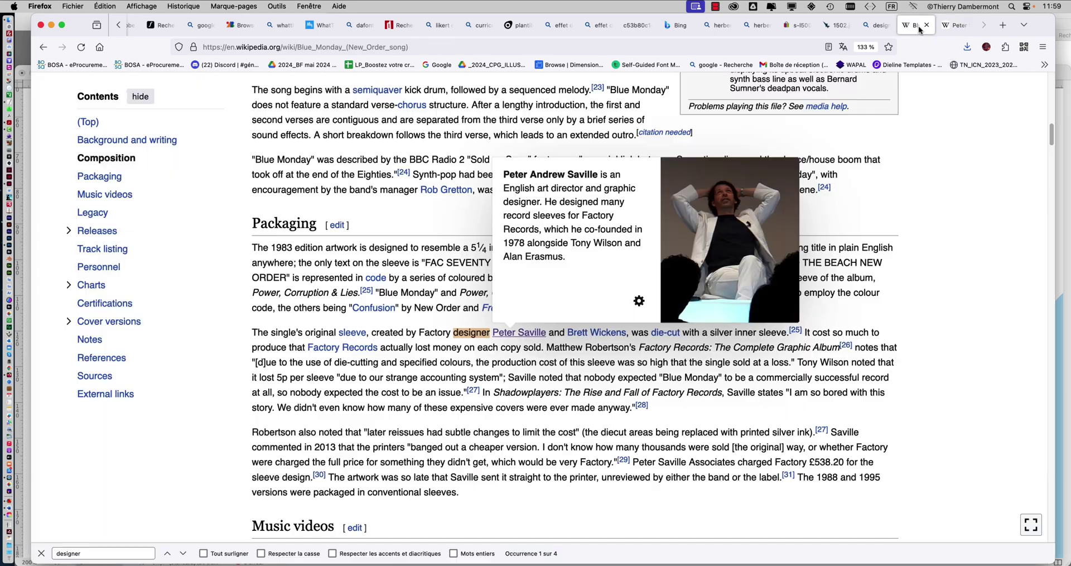
{"action": "left_click", "coordinate": [875, 25]}
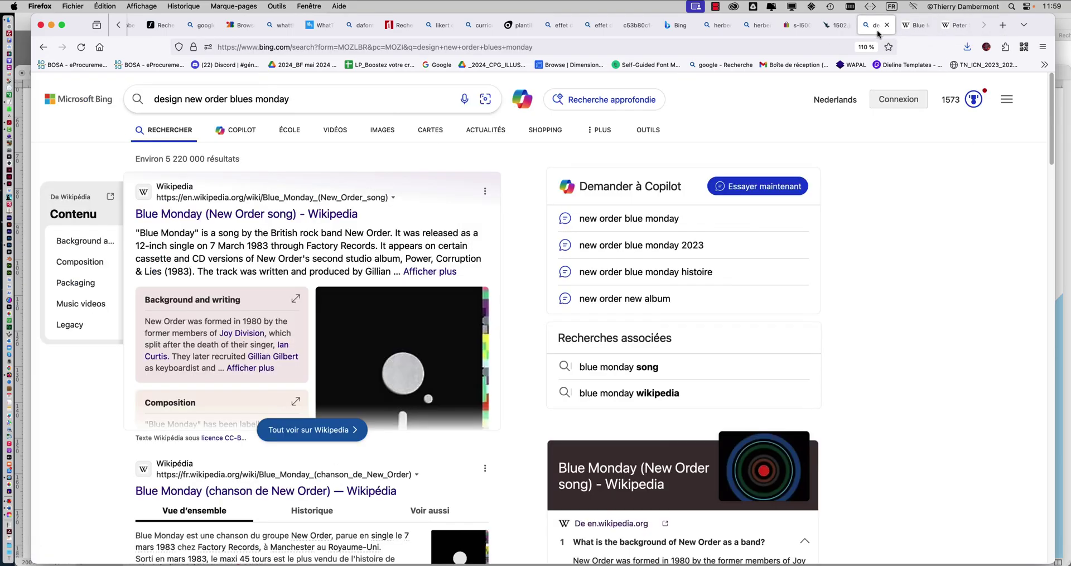
{"action": "left_click", "coordinate": [917, 25]}
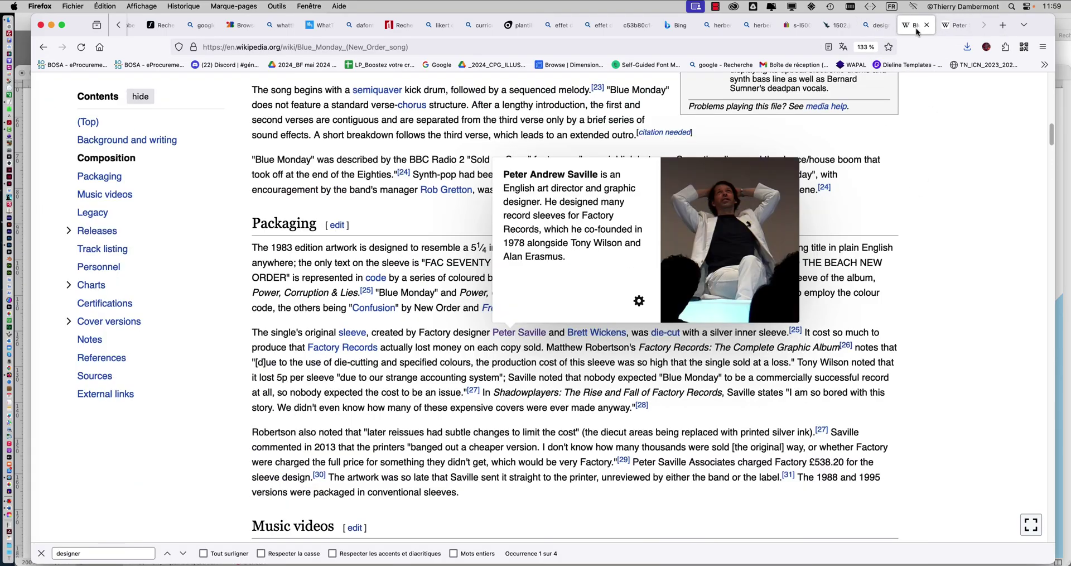
{"action": "scroll", "coordinate": [873, 256], "scroll_direction": "up", "scroll_amount": 20}
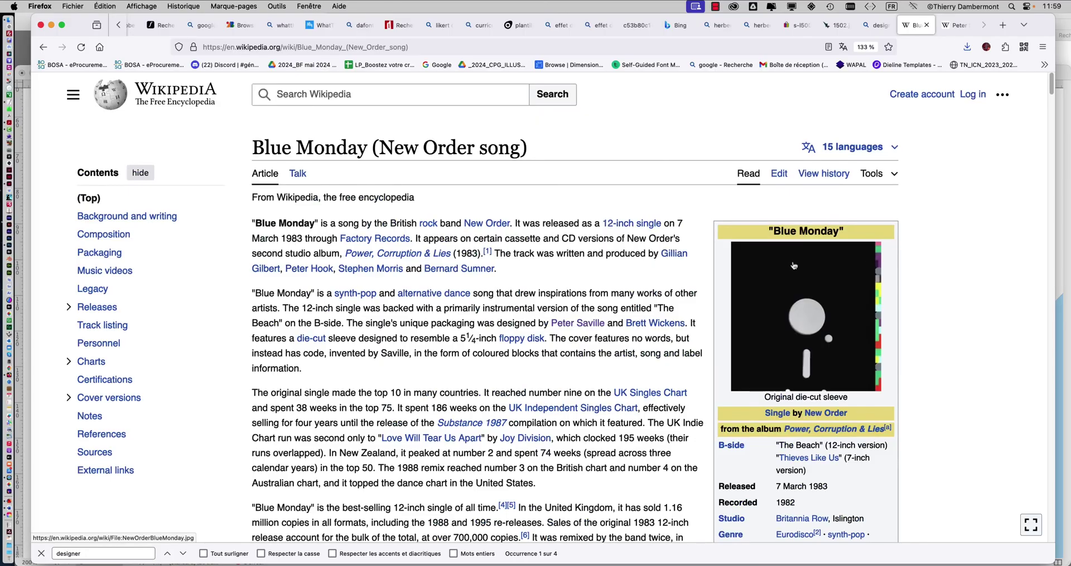
{"action": "left_click", "coordinate": [802, 271]}
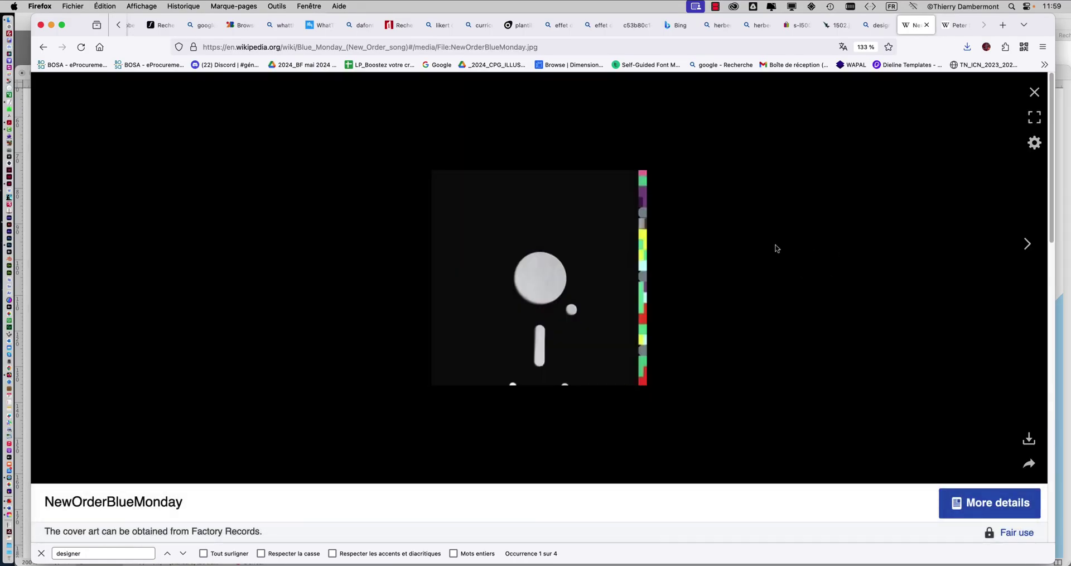
Enlarge the page display to 200% to examine the coloured code blocks along the sleeve's edge
{"action": "key", "text": "super+0"}
{"action": "key", "text": "super+plus"}
{"action": "key", "text": "super+plus"}
{"action": "key", "text": "super+plus"}
{"action": "key", "text": "super+plus"}
{"action": "key", "text": "super+plus"}
{"action": "key", "text": "super+plus"}
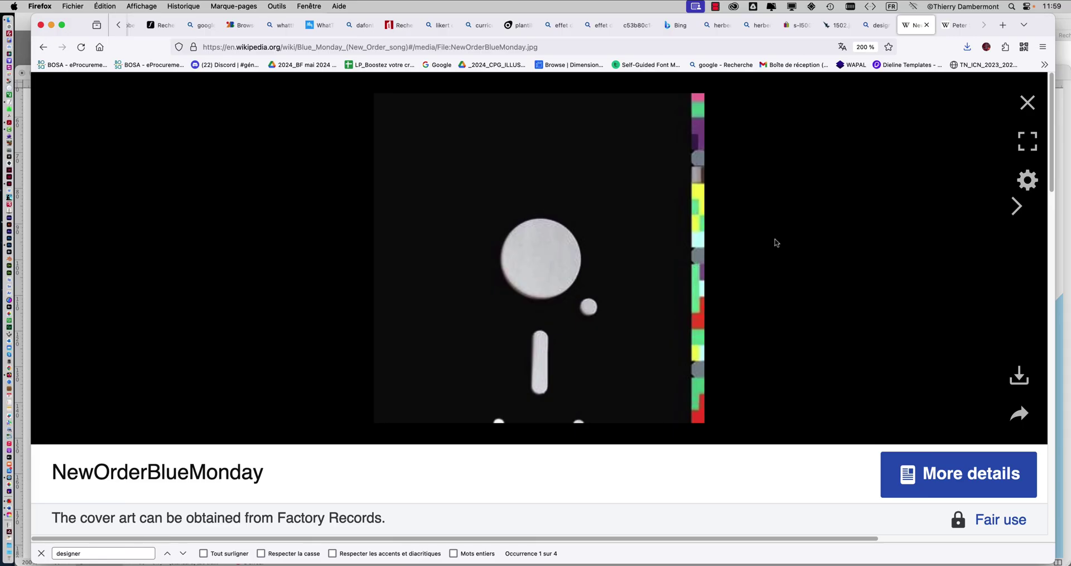
Close the enlarged sleeve image and highlight Blue Monday and New Order alternately in the article's title
{"action": "left_click", "coordinate": [1027, 104]}
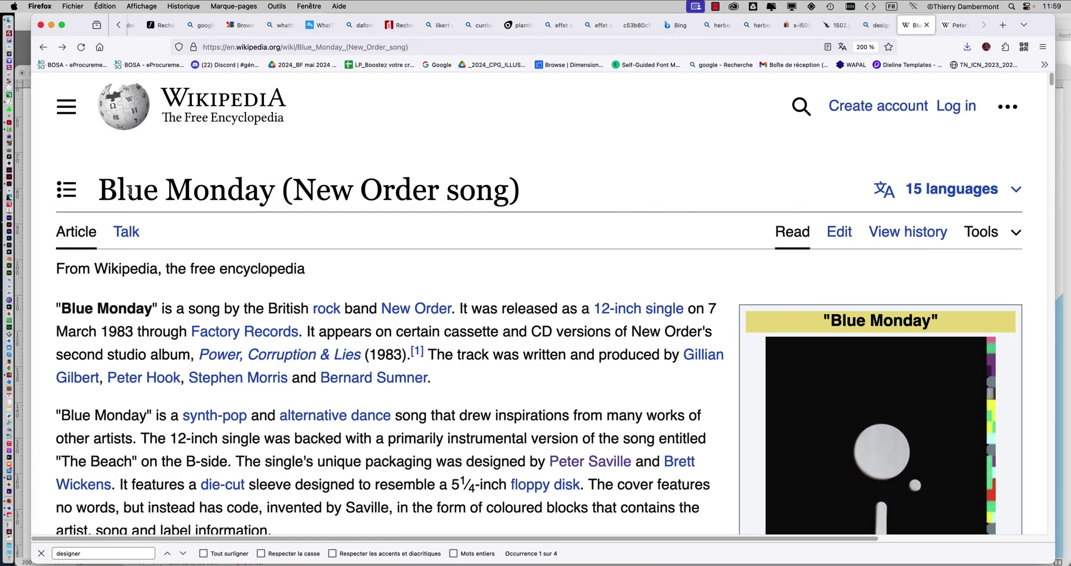
{"action": "left_click_drag", "start_coordinate": [99, 190], "coordinate": [274, 200]}
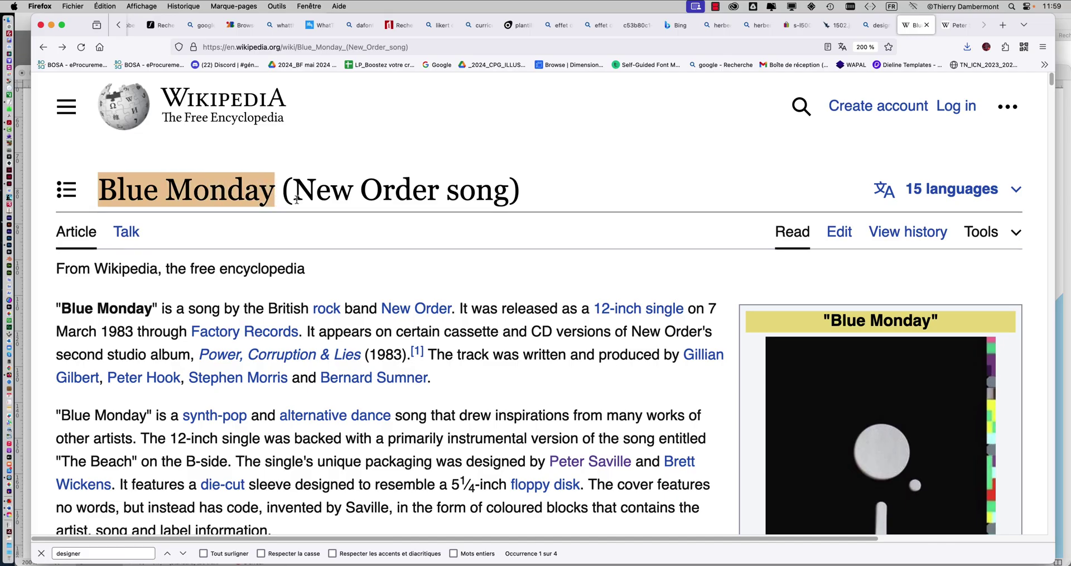
{"action": "left_click_drag", "start_coordinate": [294, 194], "coordinate": [435, 194]}
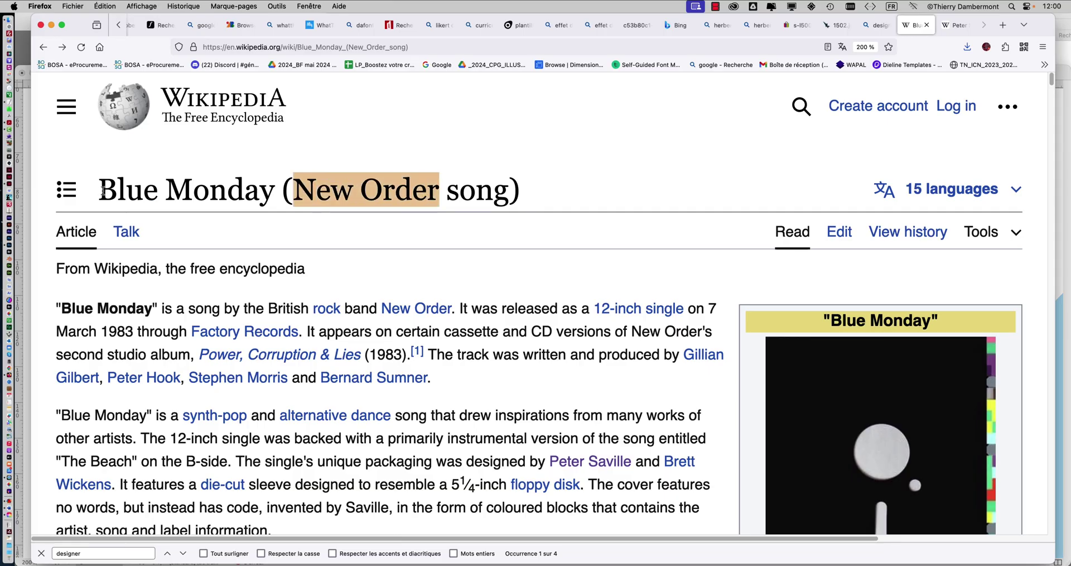
{"action": "left_click_drag", "start_coordinate": [101, 192], "coordinate": [268, 197]}
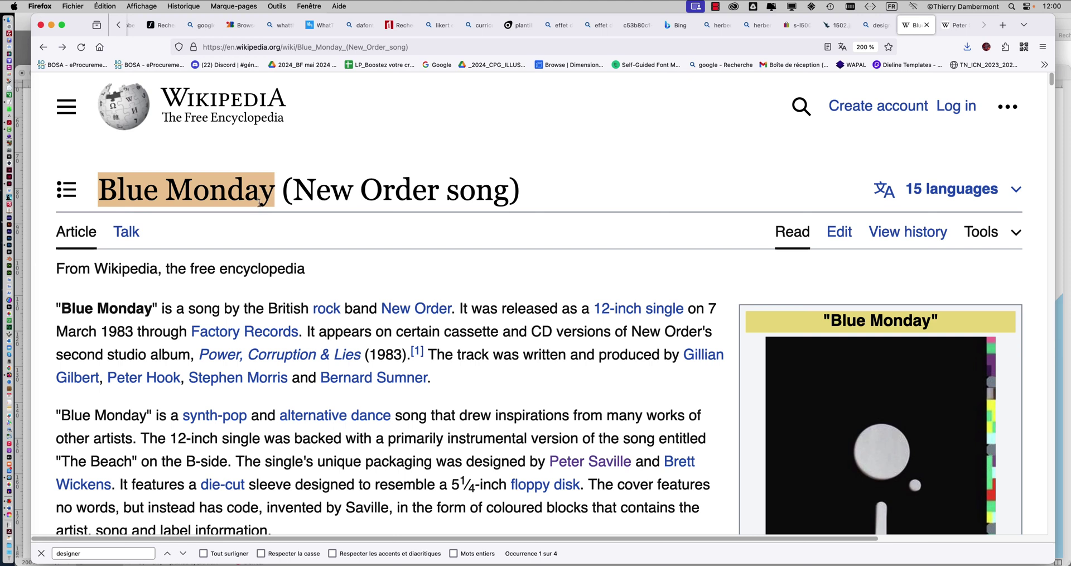
{"action": "double_click", "coordinate": [294, 193]}
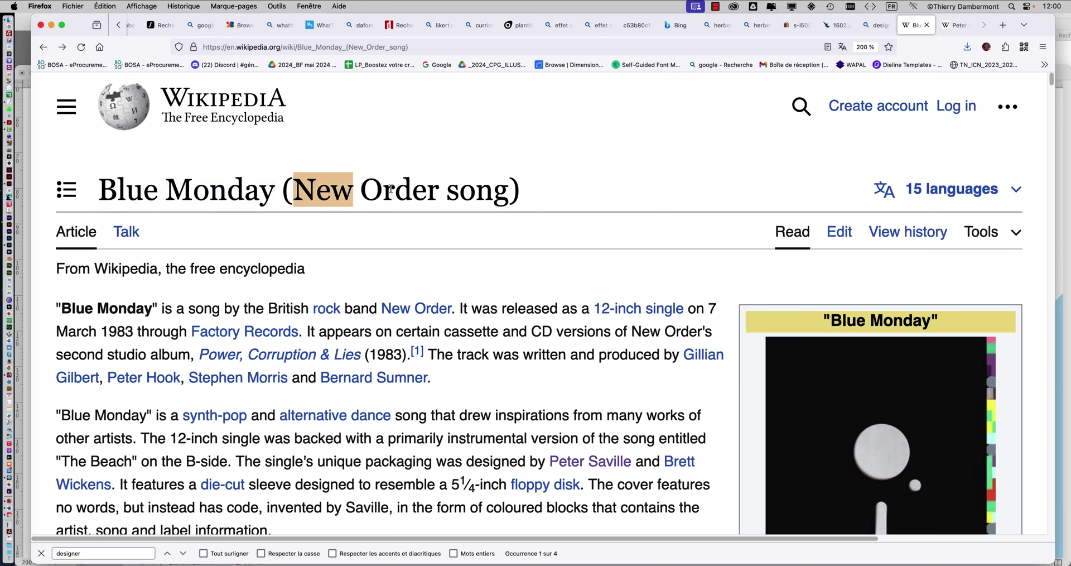
{"action": "left_click_drag", "start_coordinate": [392, 190], "coordinate": [437, 191]}
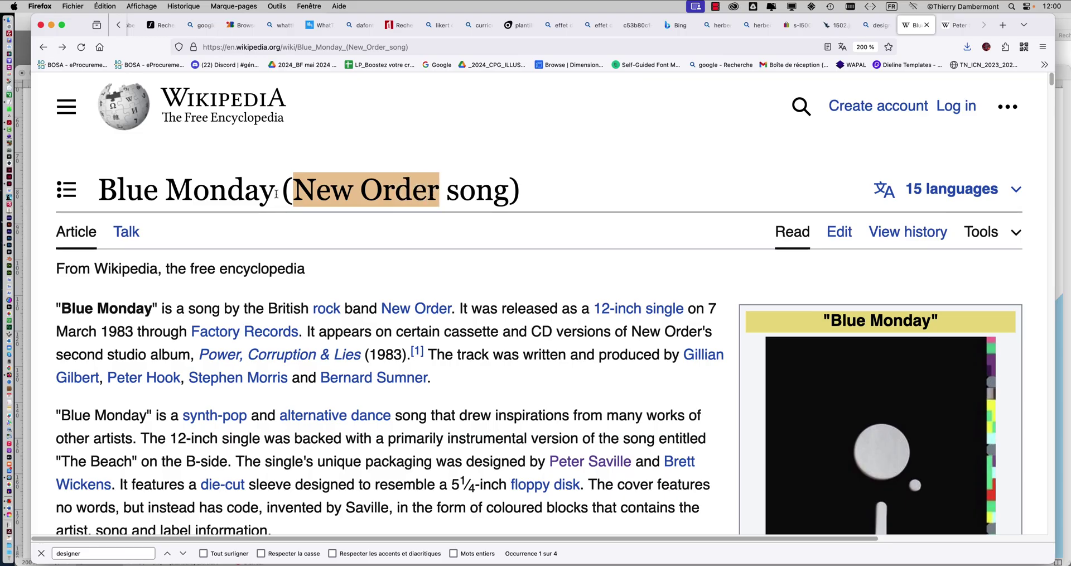
{"action": "left_click_drag", "start_coordinate": [277, 193], "coordinate": [99, 193]}
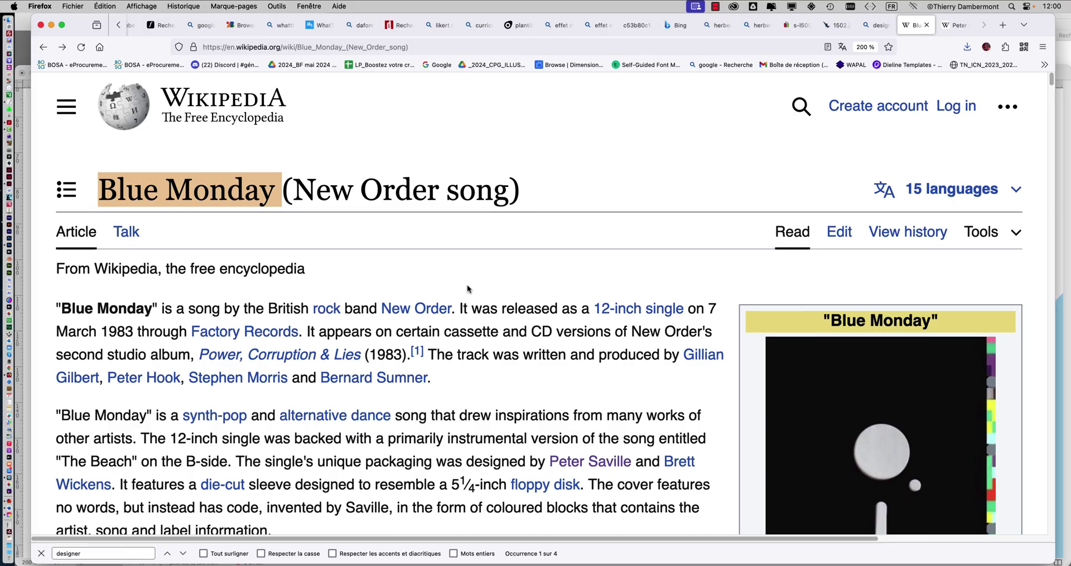
Review the article's sleeve image, close the article, and view the original 12" single cover from the Bing results as a full image
{"action": "left_click", "coordinate": [897, 386]}
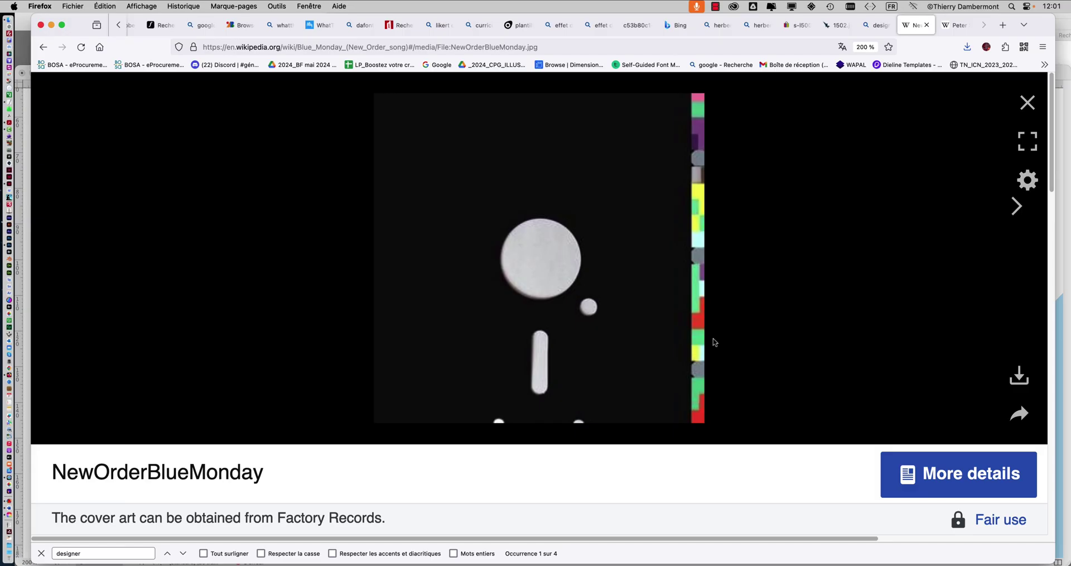
{"action": "key", "text": "super+w"}
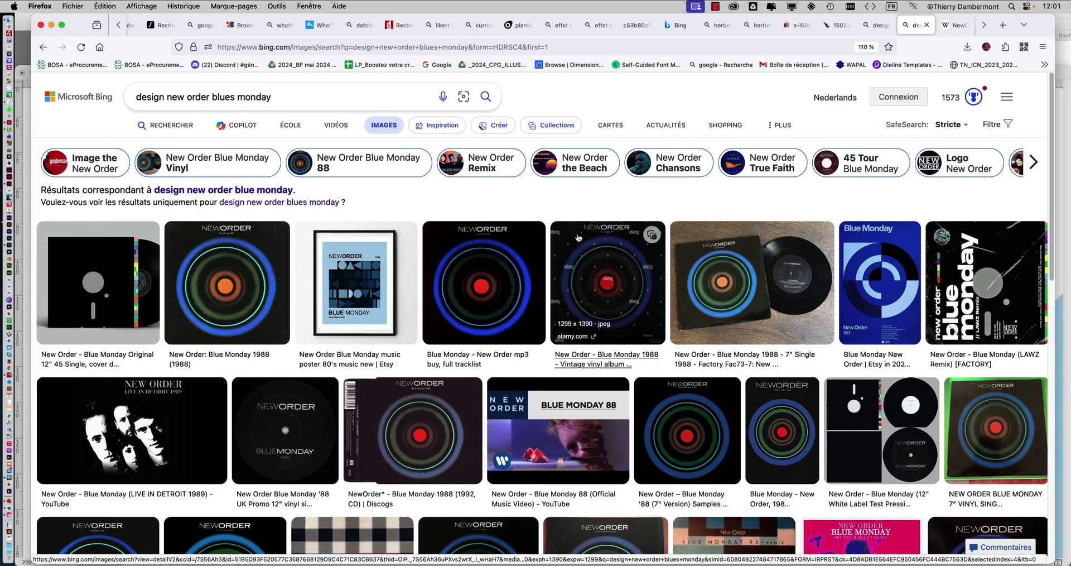
{"action": "left_click", "coordinate": [102, 256]}
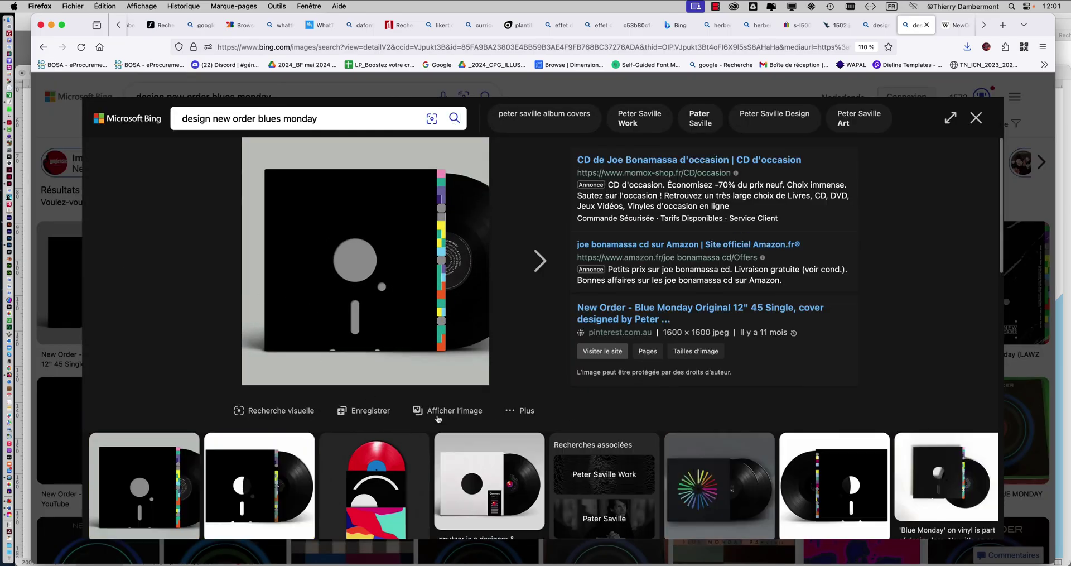
{"action": "left_click", "coordinate": [441, 411]}
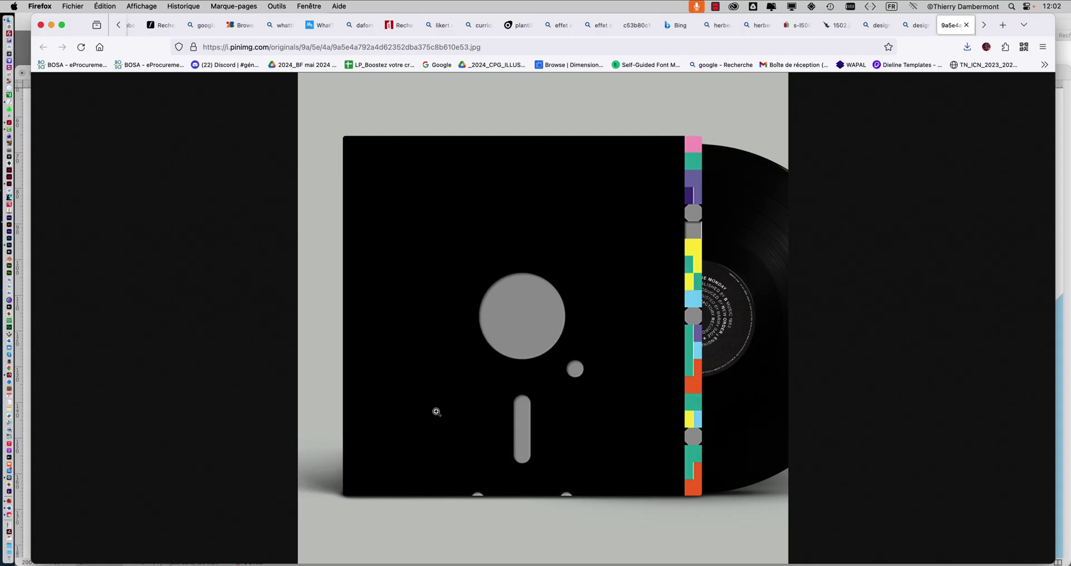
Return to the image results and view the Discogs Blue Monday (1983, Vinyl) sleeve as a full image
{"action": "left_click", "coordinate": [918, 26]}
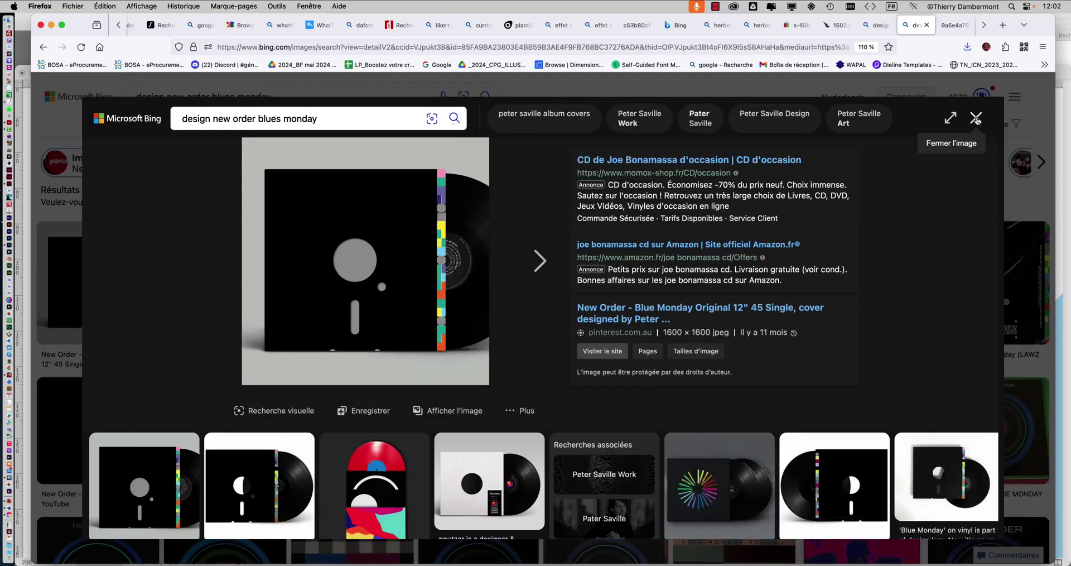
{"action": "left_click", "coordinate": [976, 120]}
{"action": "scroll", "coordinate": [842, 240], "scroll_direction": "down", "scroll_amount": 3}
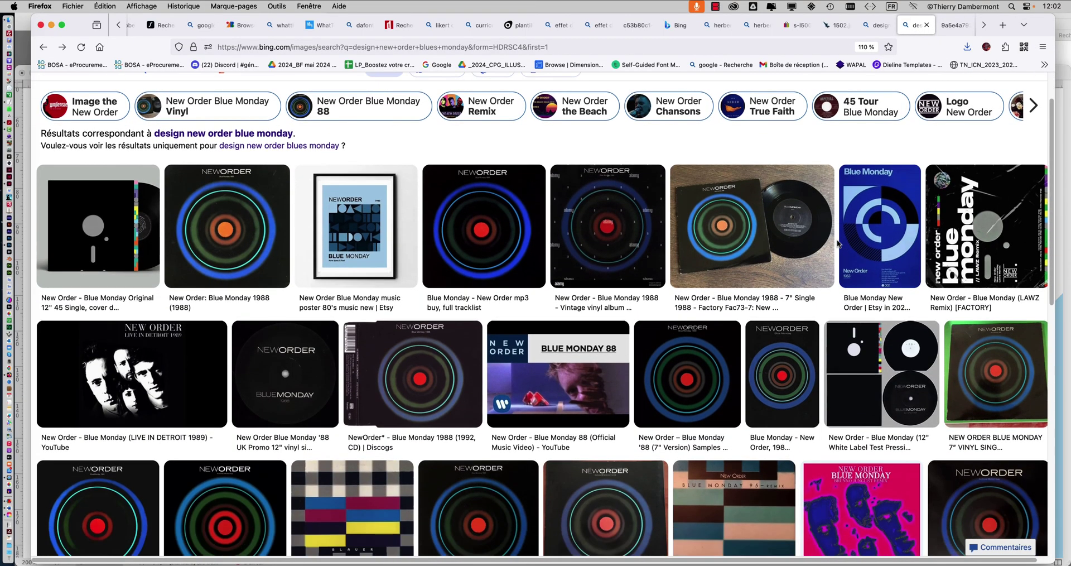
{"action": "scroll", "coordinate": [839, 243], "scroll_direction": "down", "scroll_amount": 10}
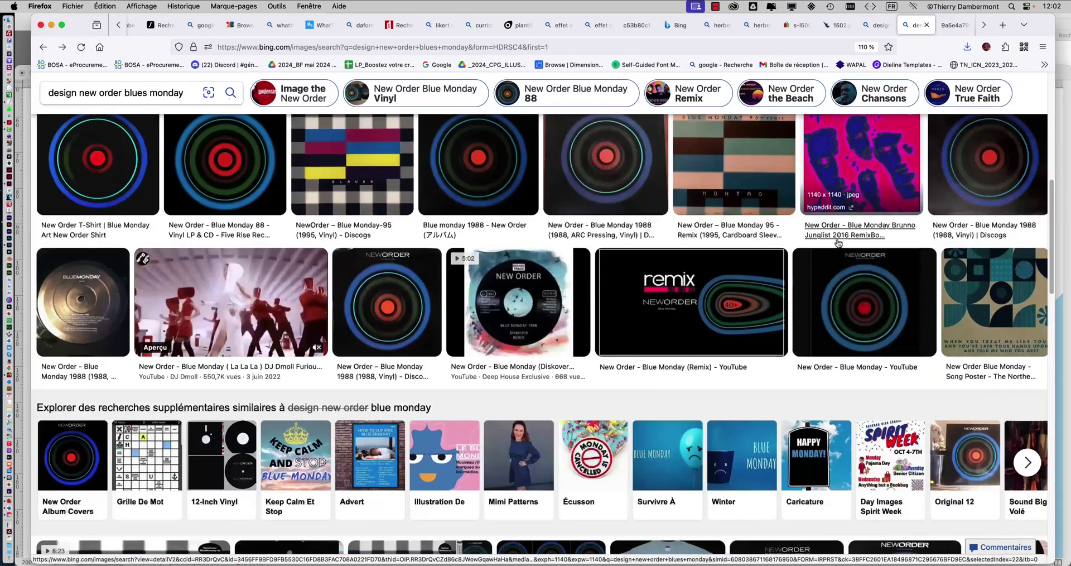
{"action": "scroll", "coordinate": [838, 243], "scroll_direction": "down", "scroll_amount": 3}
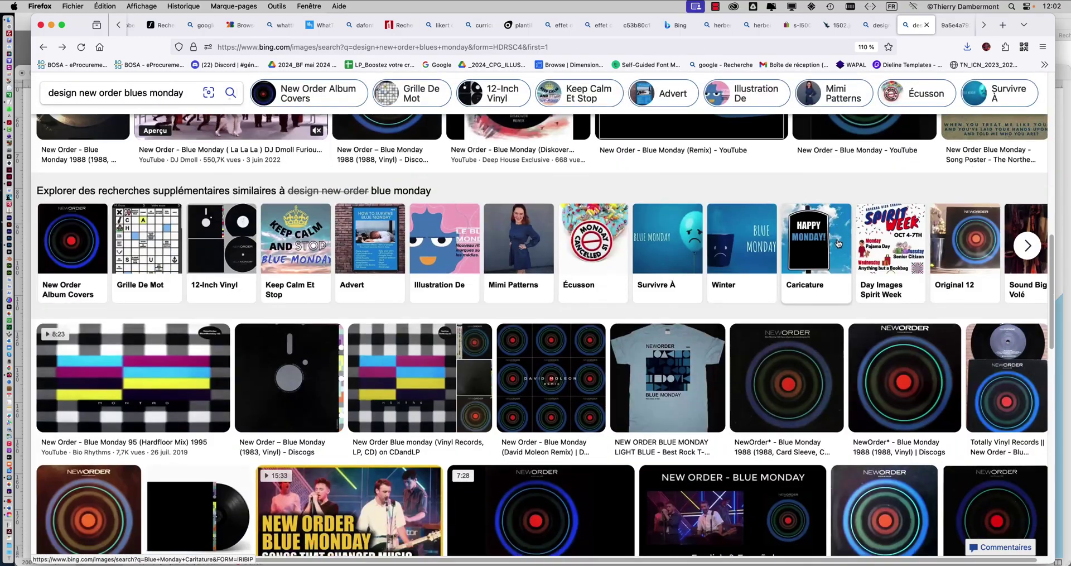
{"action": "left_click", "coordinate": [314, 356]}
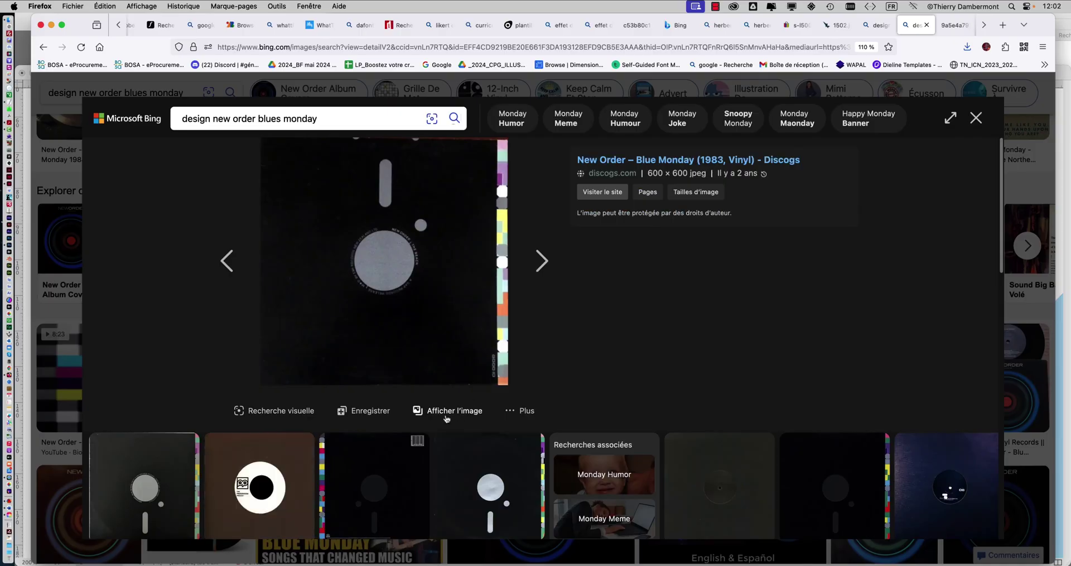
{"action": "left_click", "coordinate": [447, 415]}
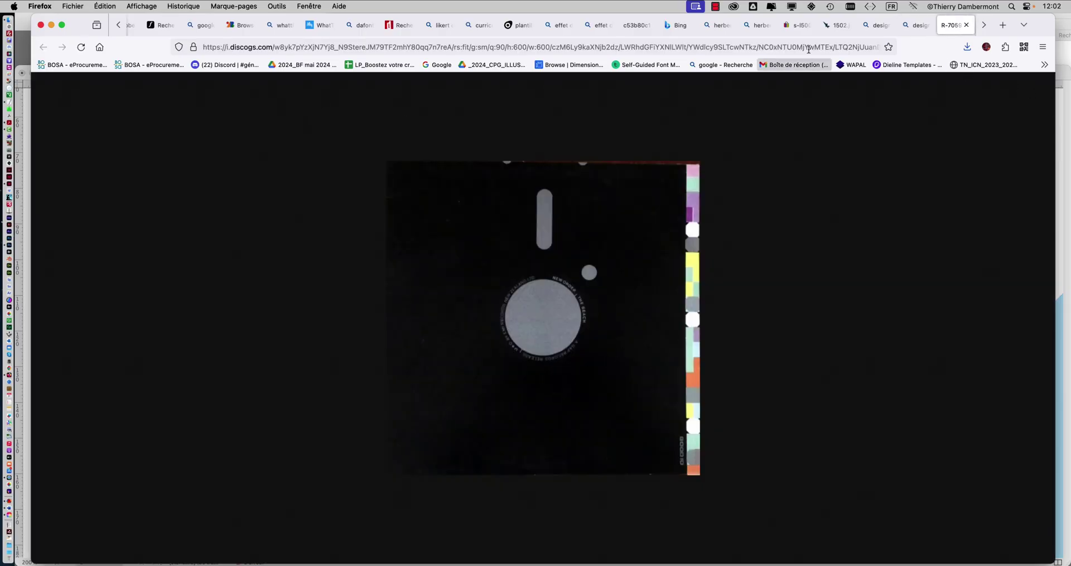
Browse further down the image results and view the Discogs Blue Monday 12", 45 RPM Maxi-Single sleeve as a full image
{"action": "left_click", "coordinate": [915, 27]}
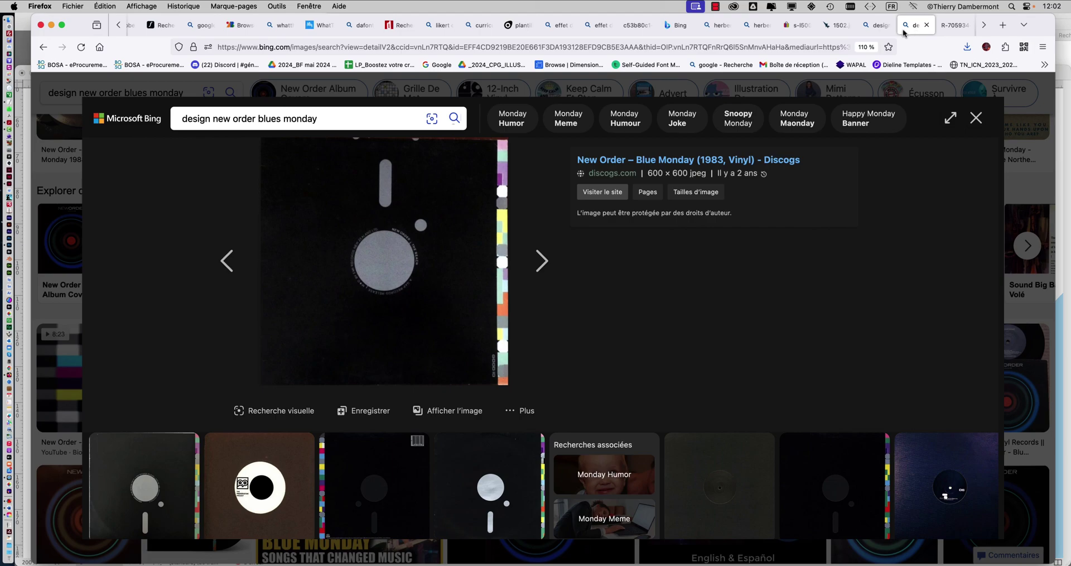
{"action": "left_click", "coordinate": [977, 118]}
{"action": "scroll", "coordinate": [810, 248], "scroll_direction": "down", "scroll_amount": 3}
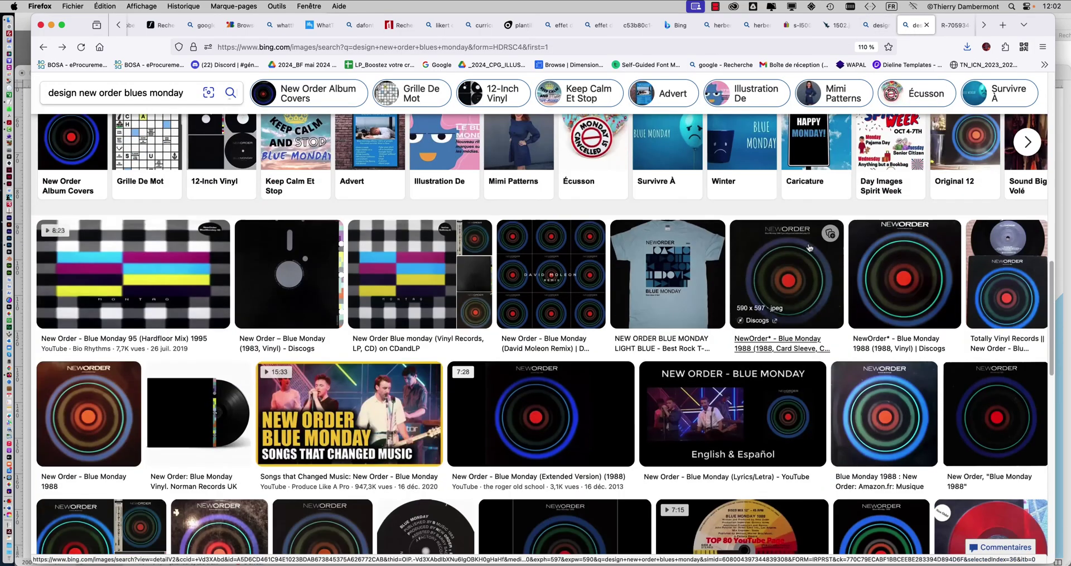
{"action": "scroll", "coordinate": [810, 248], "scroll_direction": "down", "scroll_amount": 5}
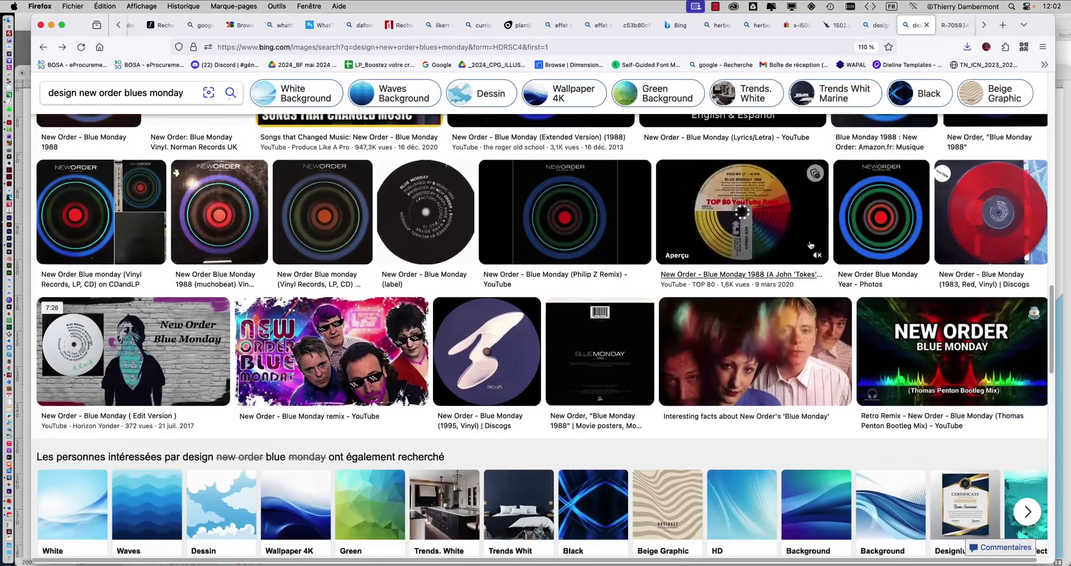
{"action": "scroll", "coordinate": [810, 246], "scroll_direction": "down", "scroll_amount": 5}
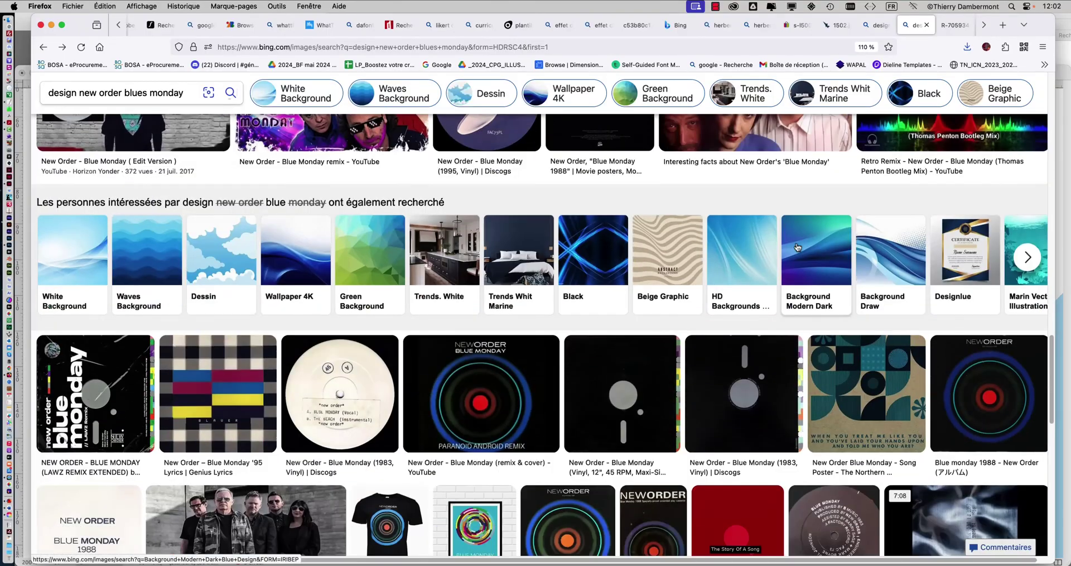
{"action": "scroll", "coordinate": [797, 248], "scroll_direction": "down", "scroll_amount": 2}
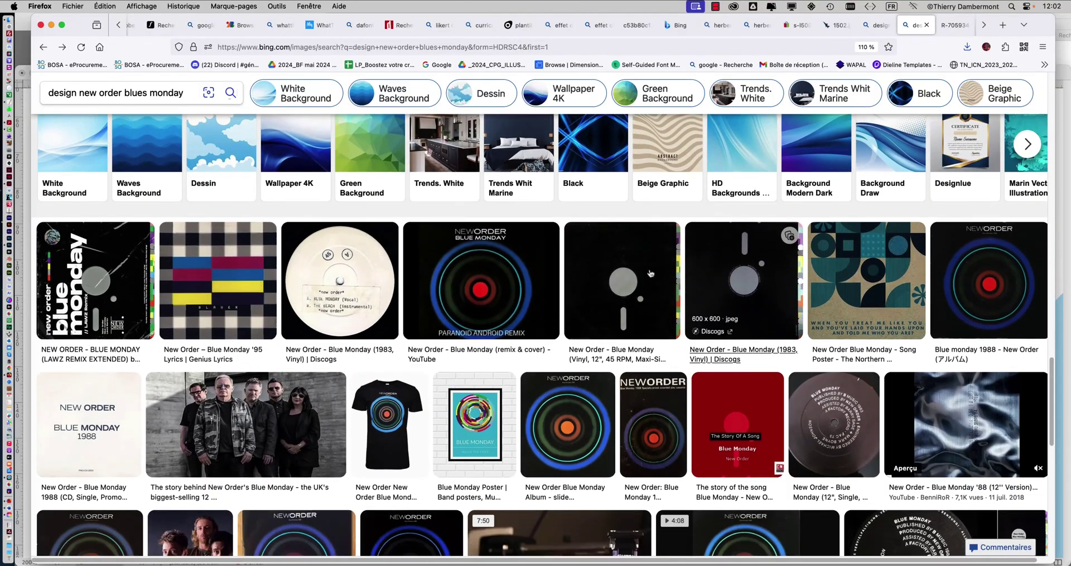
{"action": "left_click", "coordinate": [607, 288]}
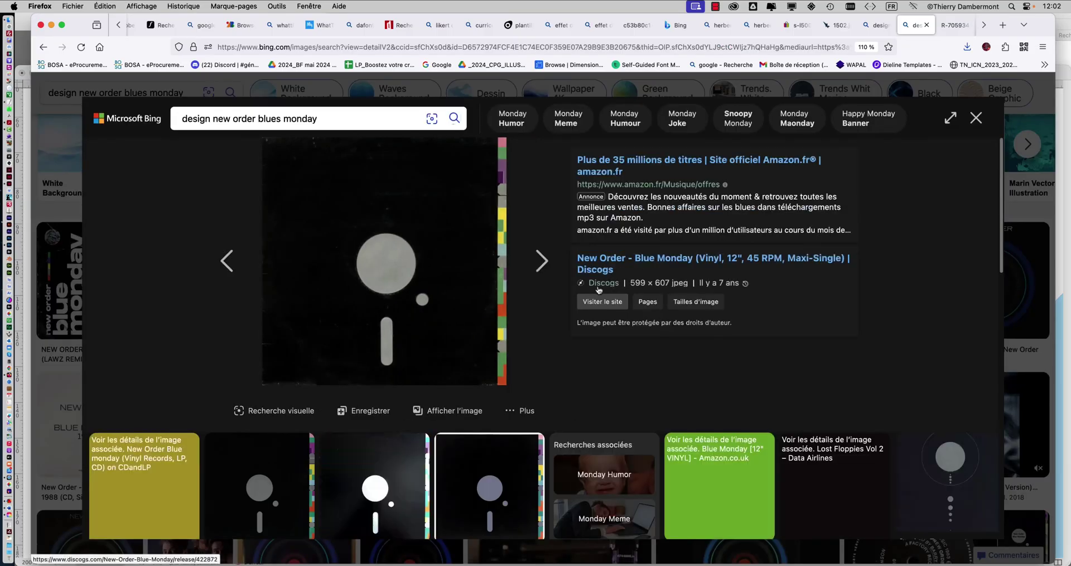
{"action": "left_click", "coordinate": [470, 414]}
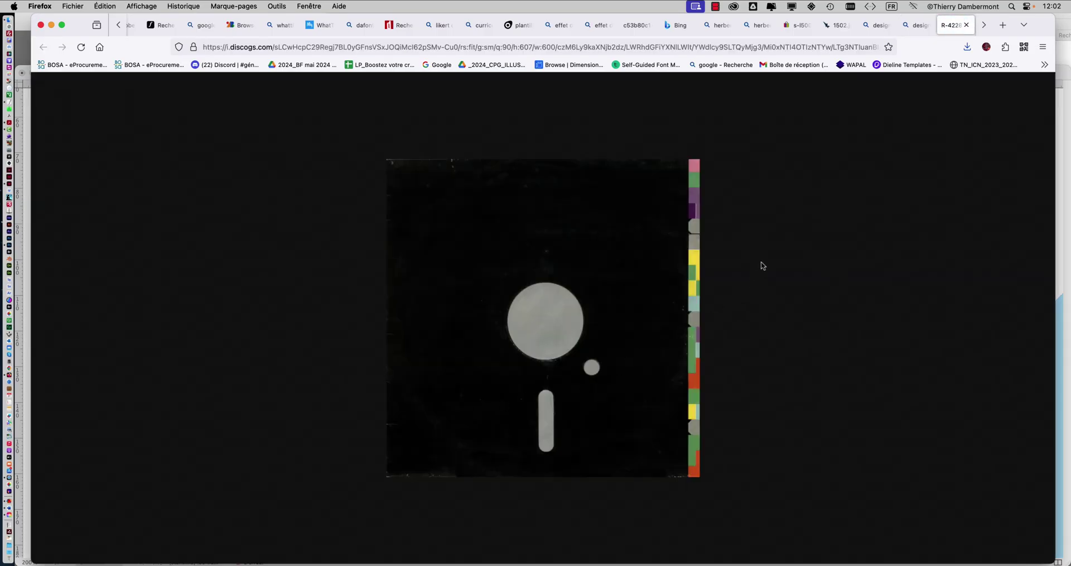